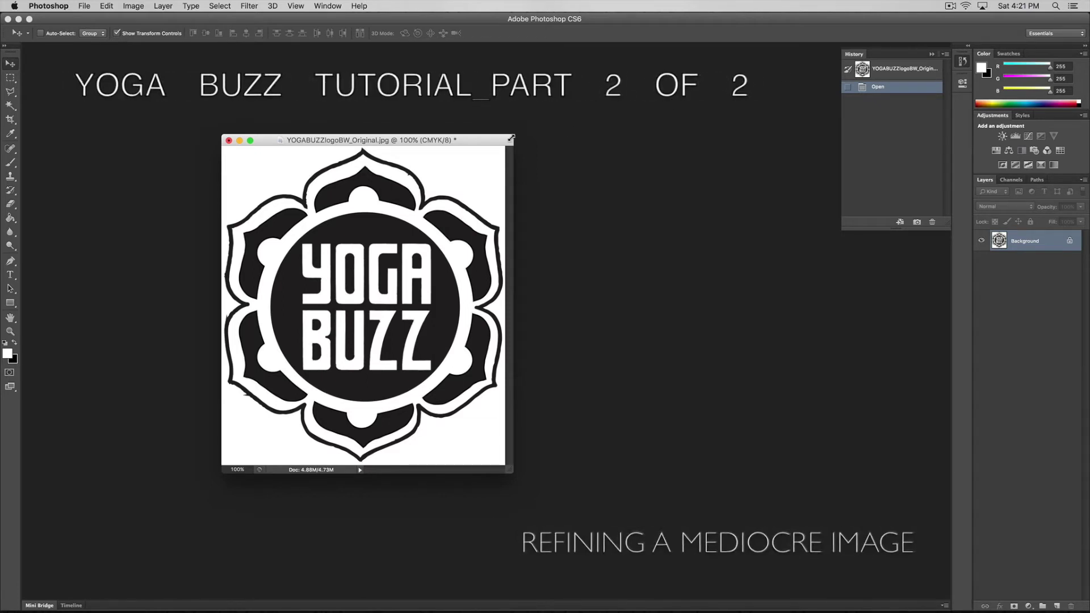
- Reposition the logo document window and scroll-zoom in and out to inspect the image
{"action": "left_click_drag", "start_coordinate": [490, 143], "coordinate": [502, 140]}
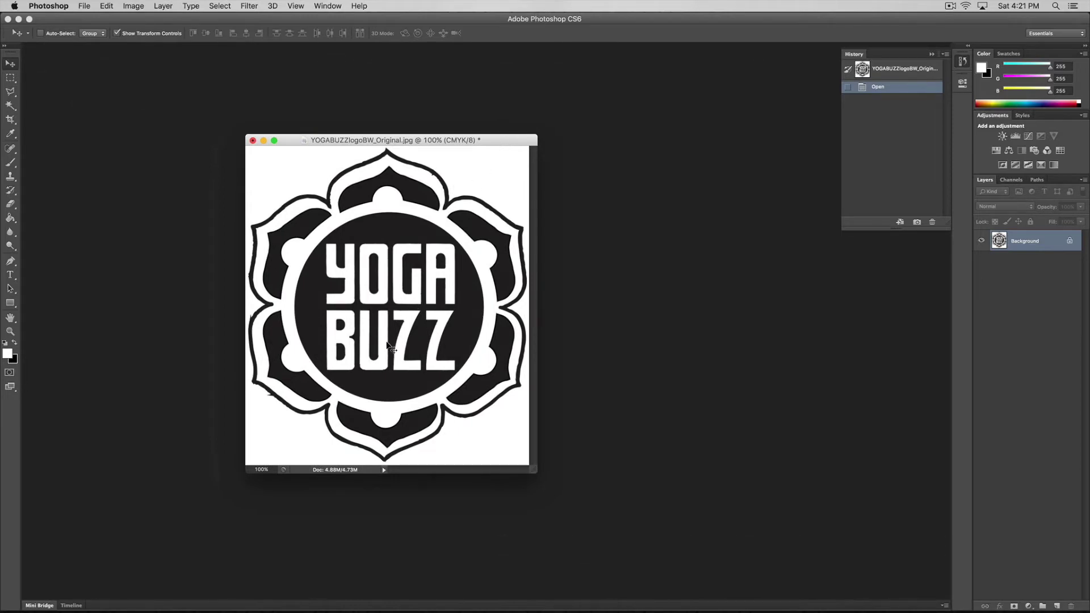
{"action": "left_click_drag", "start_coordinate": [496, 141], "coordinate": [503, 139]}
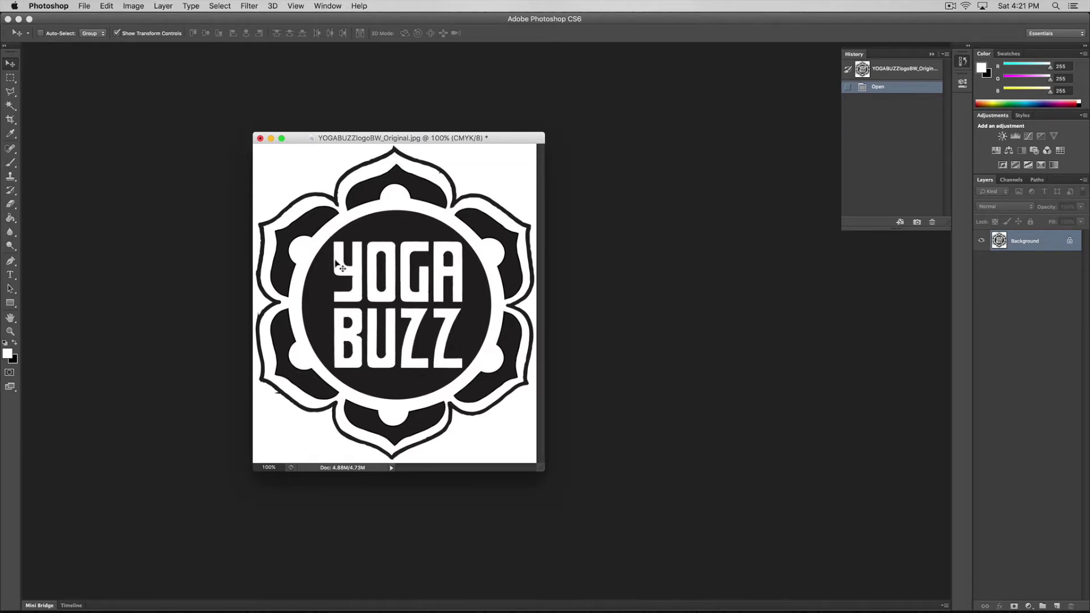
{"action": "scroll", "coordinate": [333, 260], "scroll_direction": "up", "scroll_amount": 3}
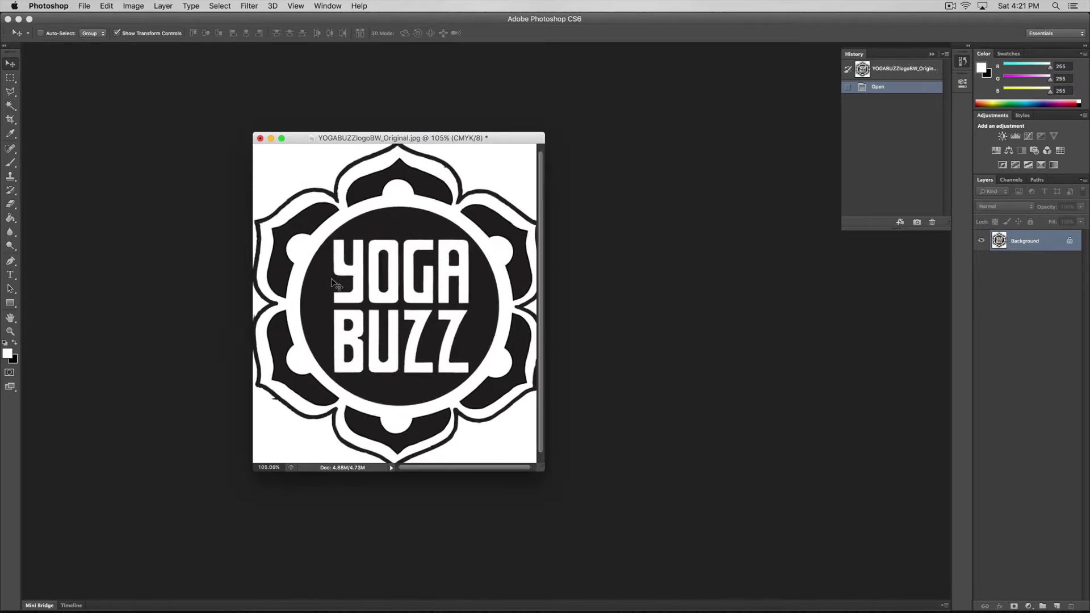
{"action": "scroll", "coordinate": [332, 283], "scroll_direction": "up", "scroll_amount": 5}
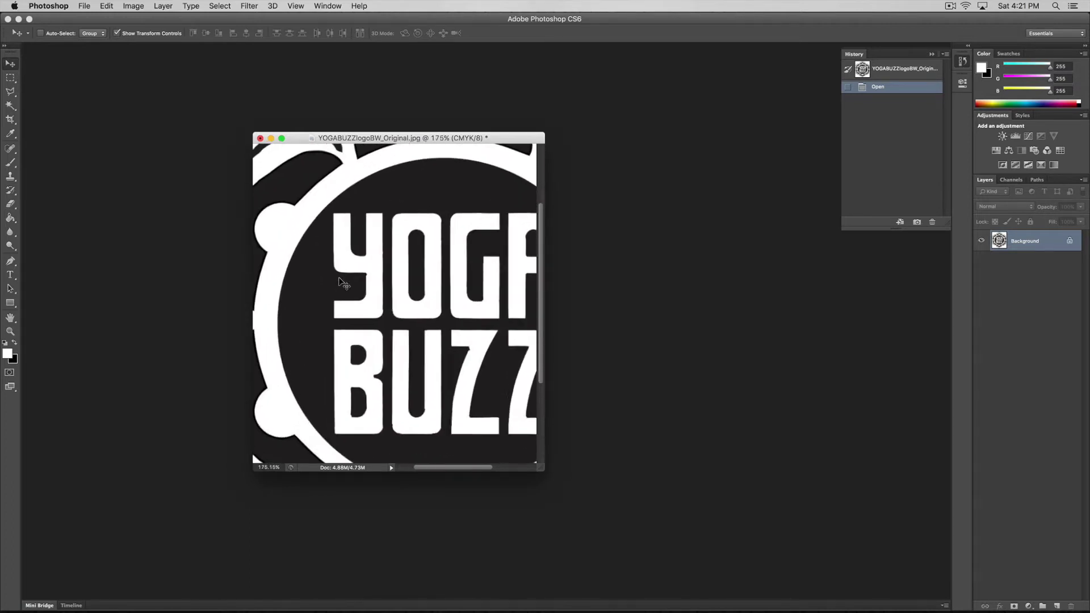
{"action": "scroll", "coordinate": [375, 274], "scroll_direction": "up", "scroll_amount": 4}
{"action": "scroll", "coordinate": [371, 277], "scroll_direction": "up", "scroll_amount": 3}
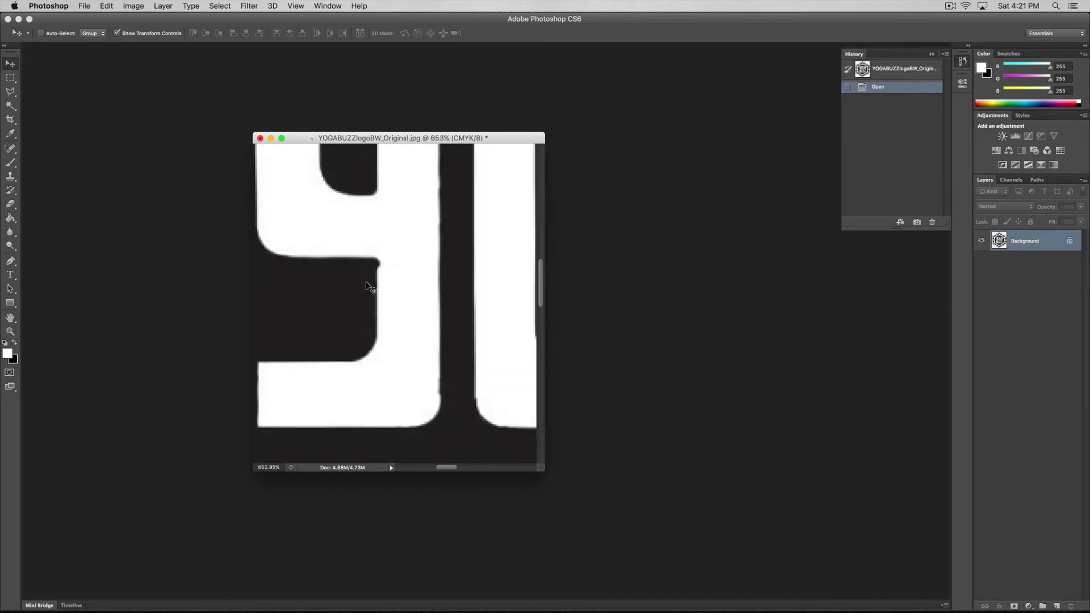
{"action": "scroll", "coordinate": [378, 264], "scroll_direction": "down", "scroll_amount": 5}
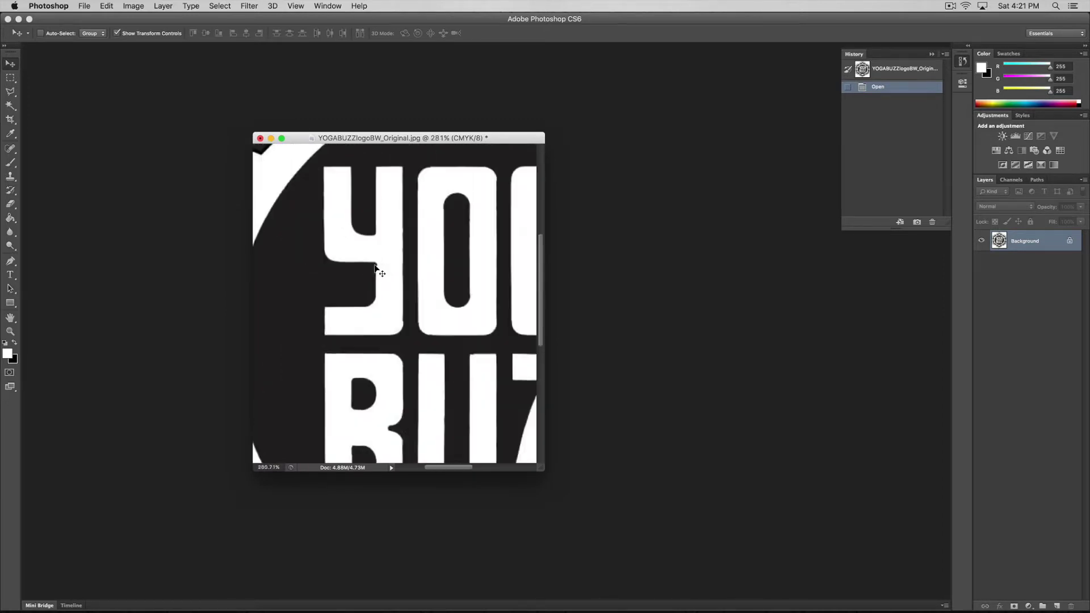
{"action": "scroll", "coordinate": [389, 259], "scroll_direction": "down", "scroll_amount": 3}
{"action": "scroll", "coordinate": [398, 270], "scroll_direction": "up", "scroll_amount": 3}
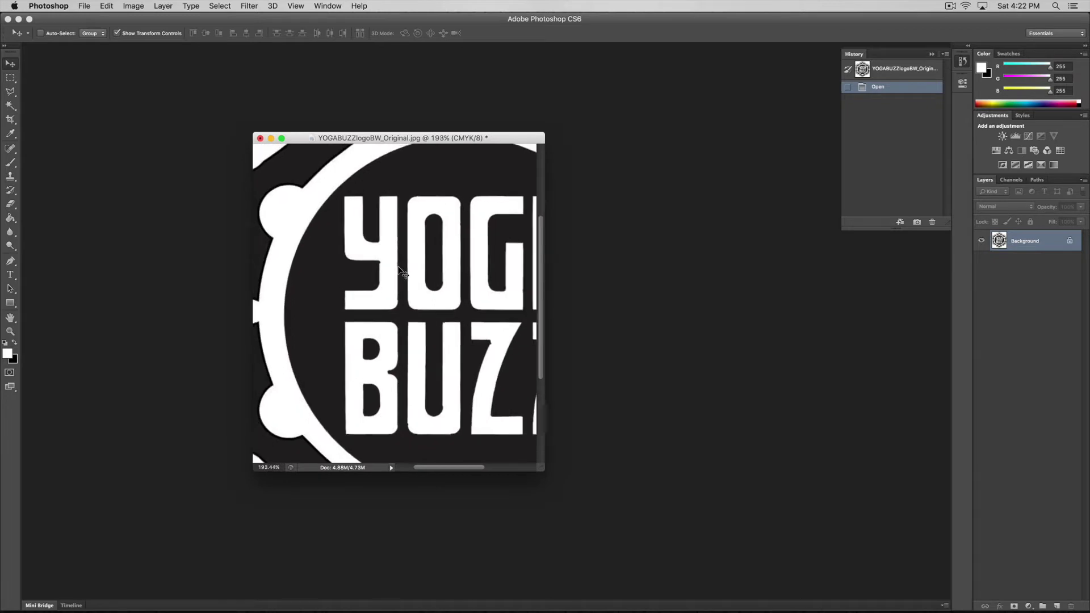
{"action": "scroll", "coordinate": [398, 363], "scroll_direction": "down", "scroll_amount": 1}
{"action": "scroll", "coordinate": [414, 433], "scroll_direction": "up", "scroll_amount": 4}
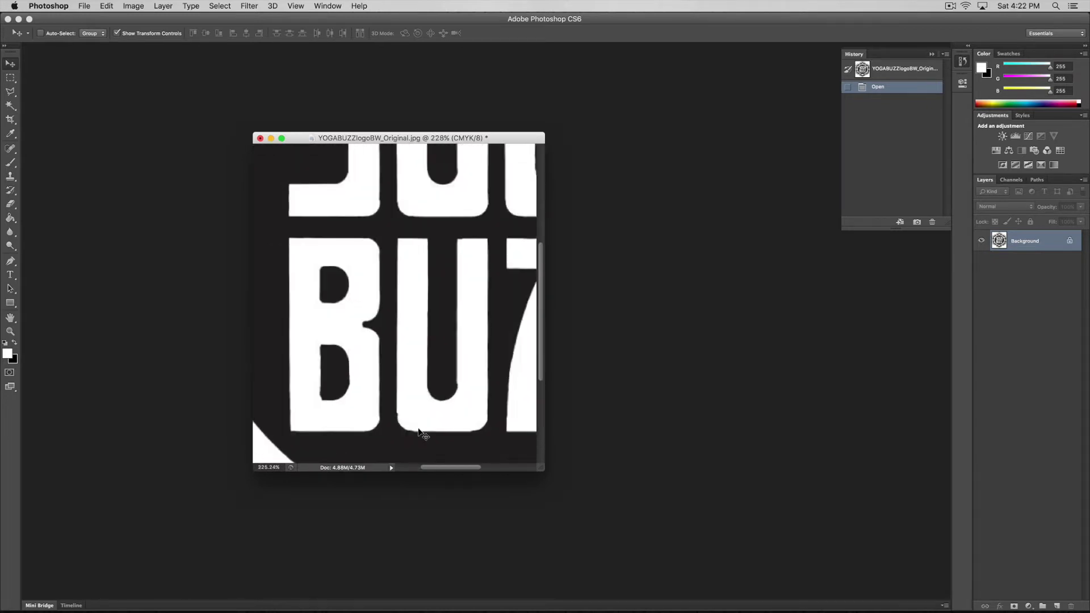
{"action": "scroll", "coordinate": [405, 430], "scroll_direction": "up", "scroll_amount": 2}
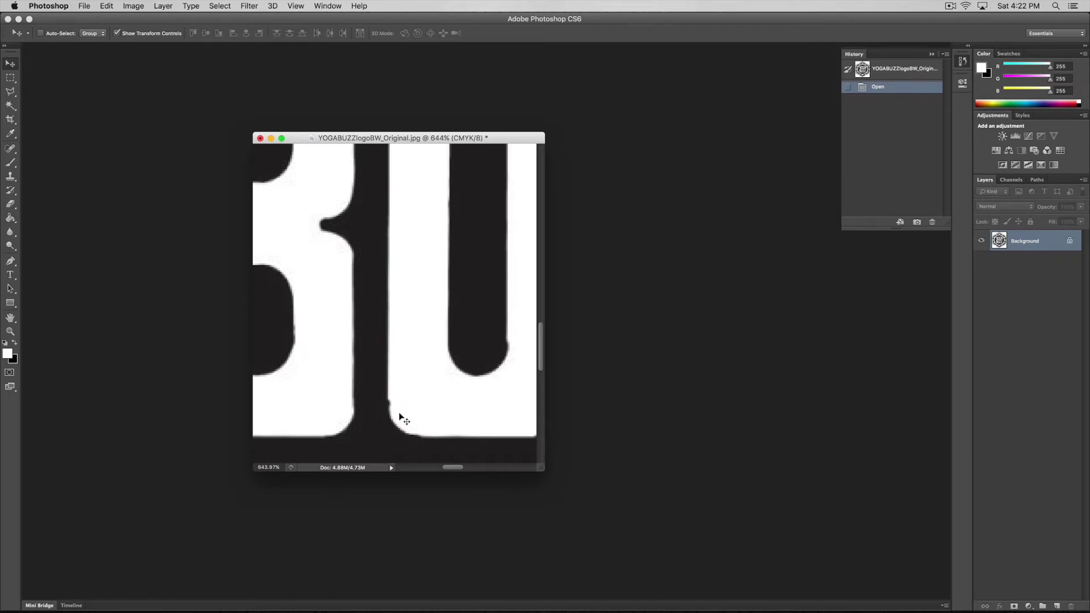
{"action": "scroll", "coordinate": [416, 363], "scroll_direction": "down", "scroll_amount": 2}
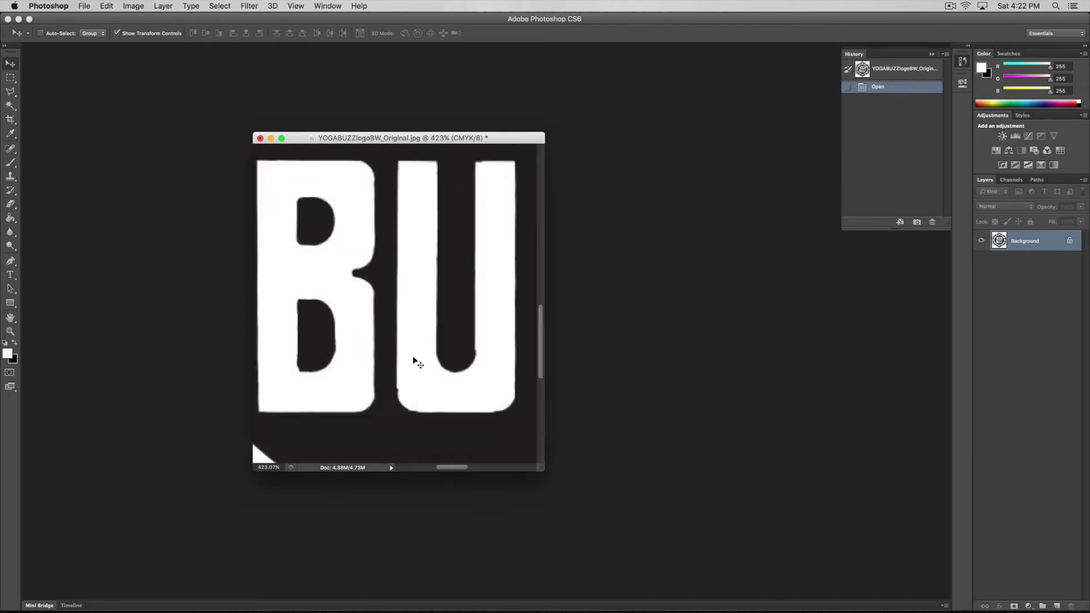
{"action": "scroll", "coordinate": [399, 239], "scroll_direction": "down", "scroll_amount": 5}
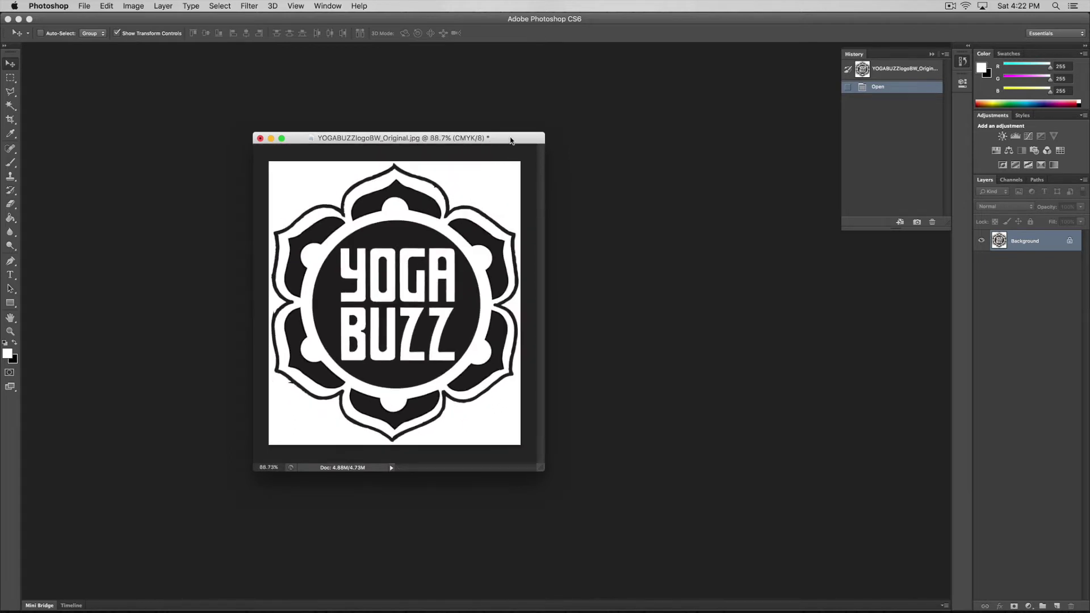
{"action": "left_click_drag", "start_coordinate": [511, 141], "coordinate": [478, 142]}
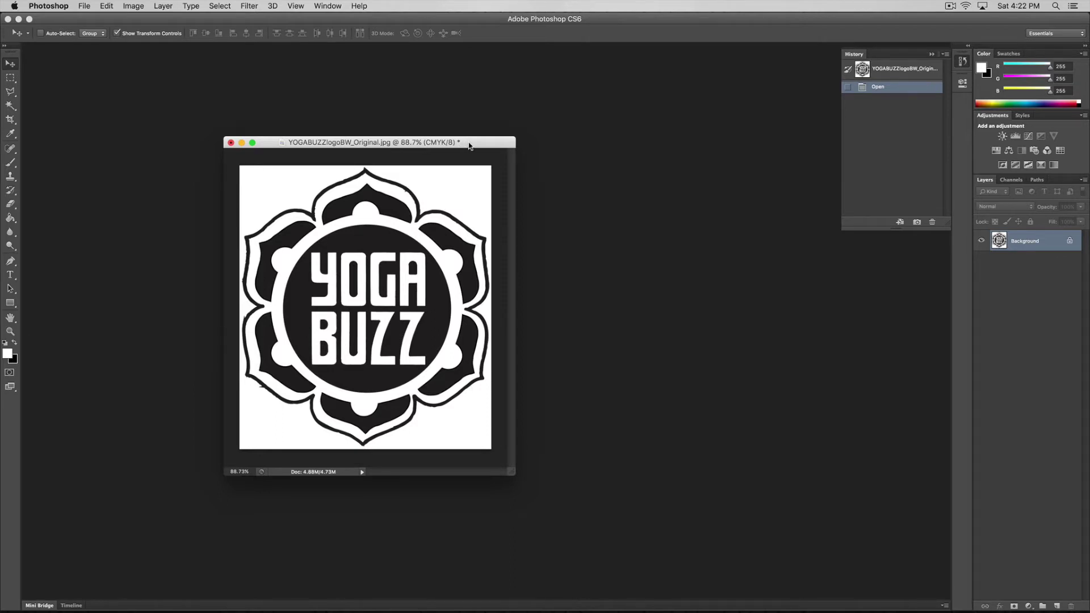
{"action": "left_click_drag", "start_coordinate": [474, 144], "coordinate": [497, 143]}
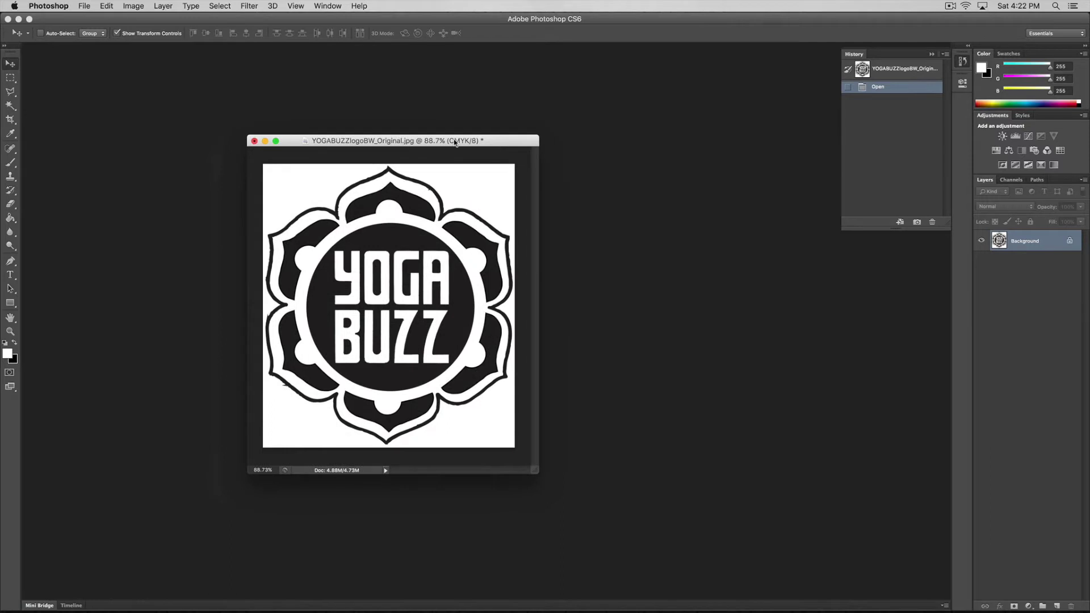
- Convert the image mode from CMYK to RGB Color and view it at 100%
{"action": "left_click", "coordinate": [139, 6]}
{"action": "mouse_move", "coordinate": [141, 21]}
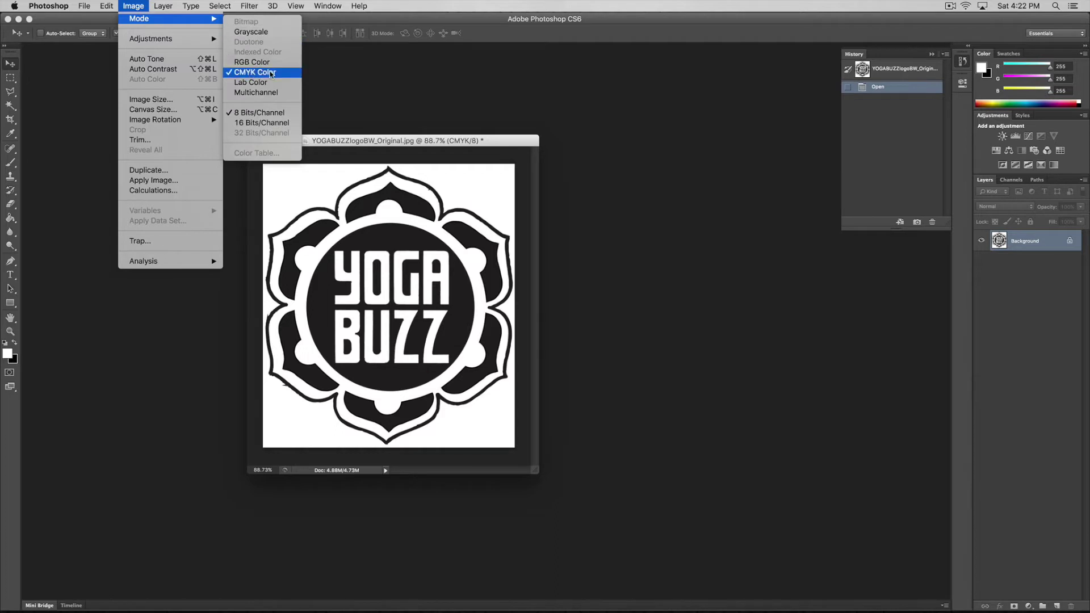
{"action": "left_click", "coordinate": [249, 62]}
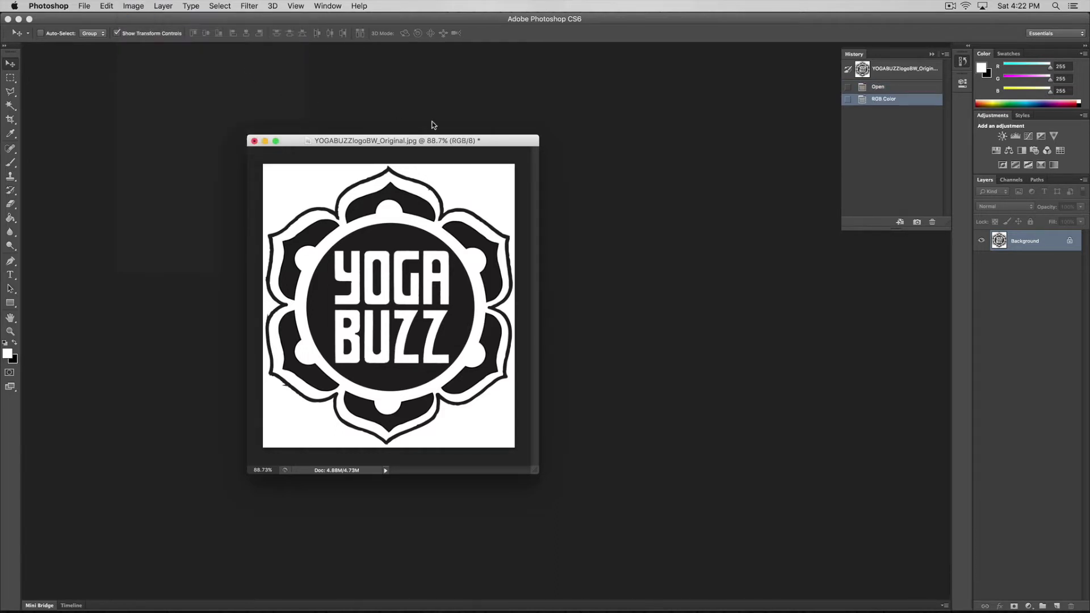
{"action": "mouse_move", "coordinate": [483, 144]}
{"action": "left_mouse_down"}
{"action": "mouse_move", "coordinate": [453, 145]}
{"action": "mouse_move", "coordinate": [468, 142]}
{"action": "left_mouse_up"}
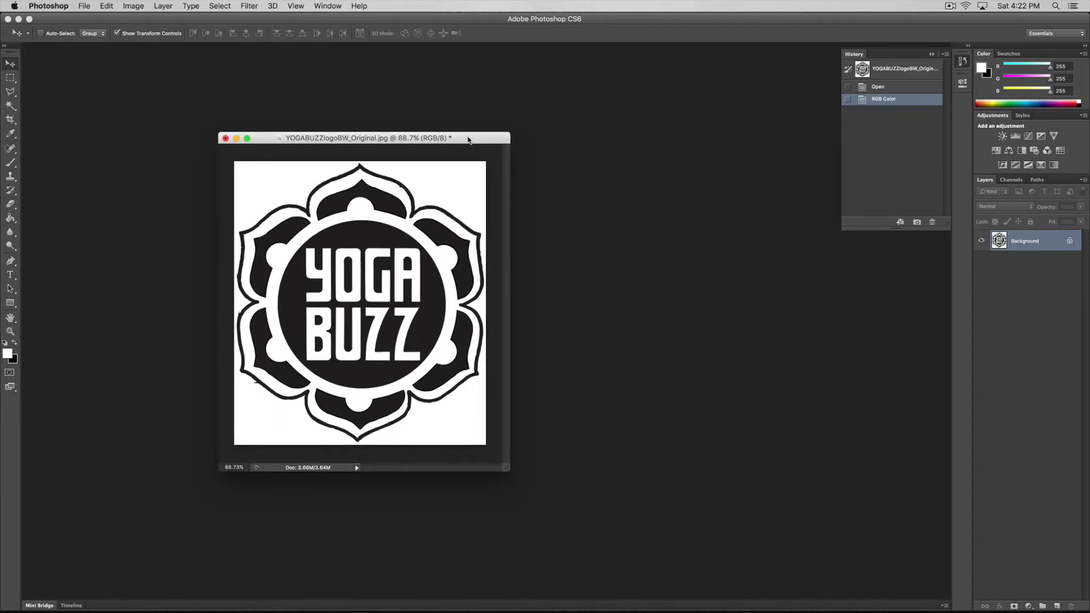
{"action": "key", "text": "super+1"}
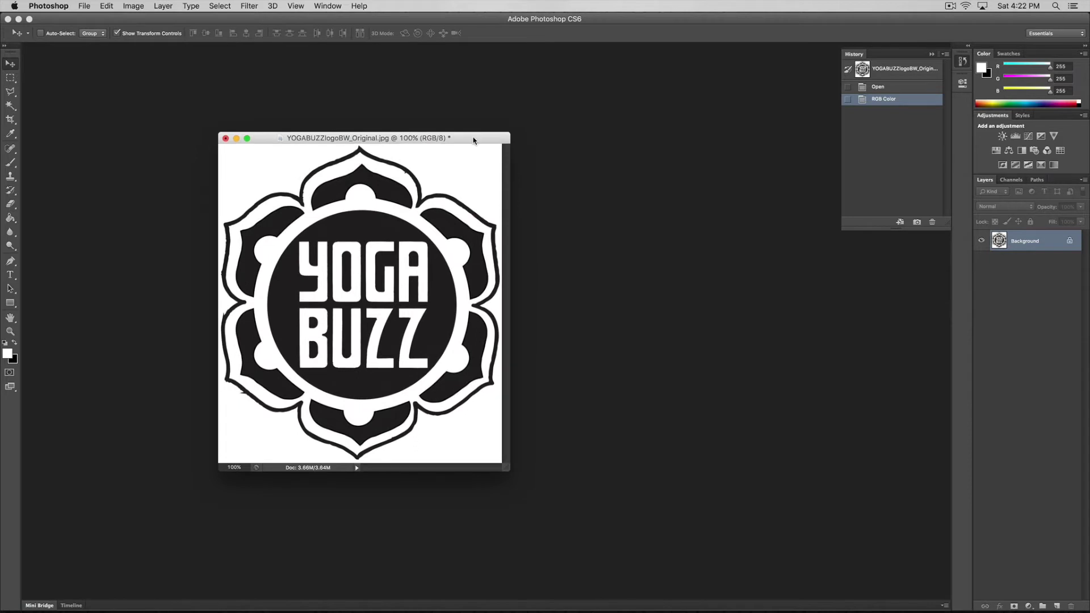
- Duplicate the Background layer as Background copy and hide the original Background layer
{"action": "left_click_drag", "start_coordinate": [474, 140], "coordinate": [459, 130]}
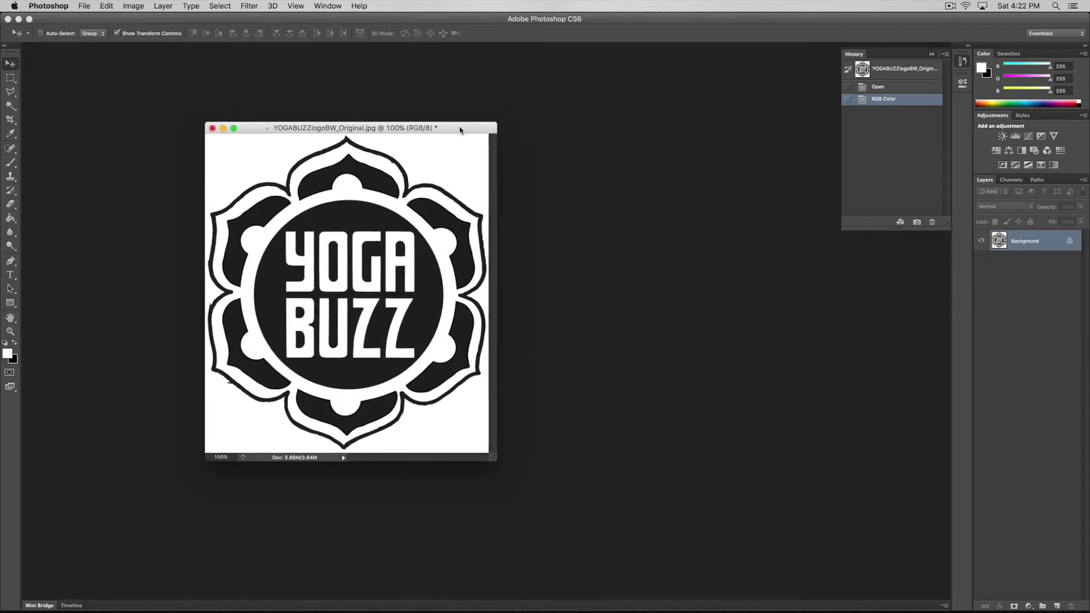
{"action": "right_click", "coordinate": [1044, 243]}
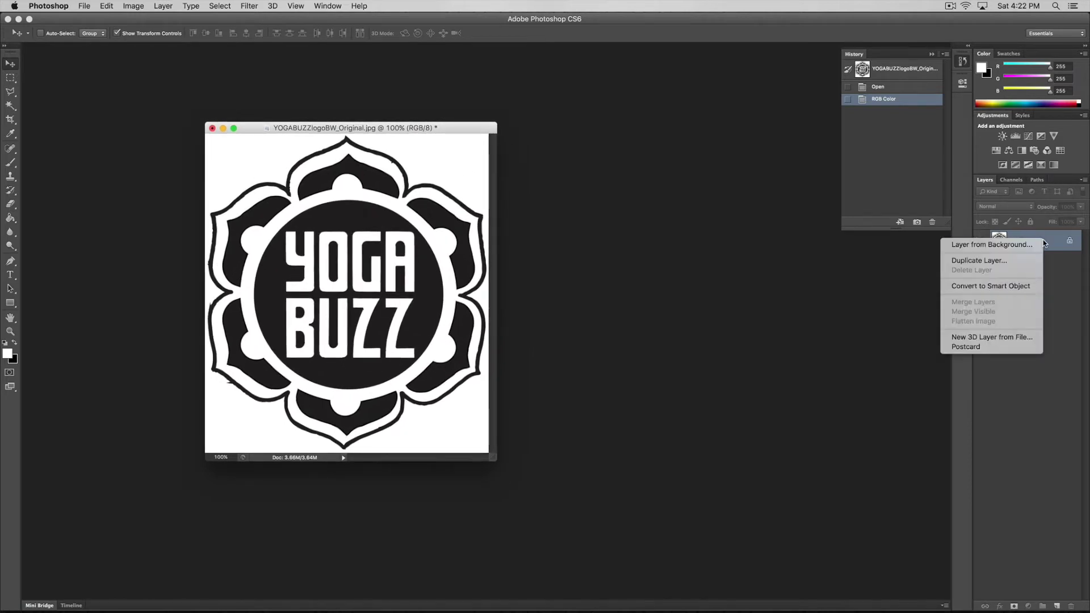
{"action": "left_click", "coordinate": [1004, 262]}
{"action": "left_click", "coordinate": [656, 268]}
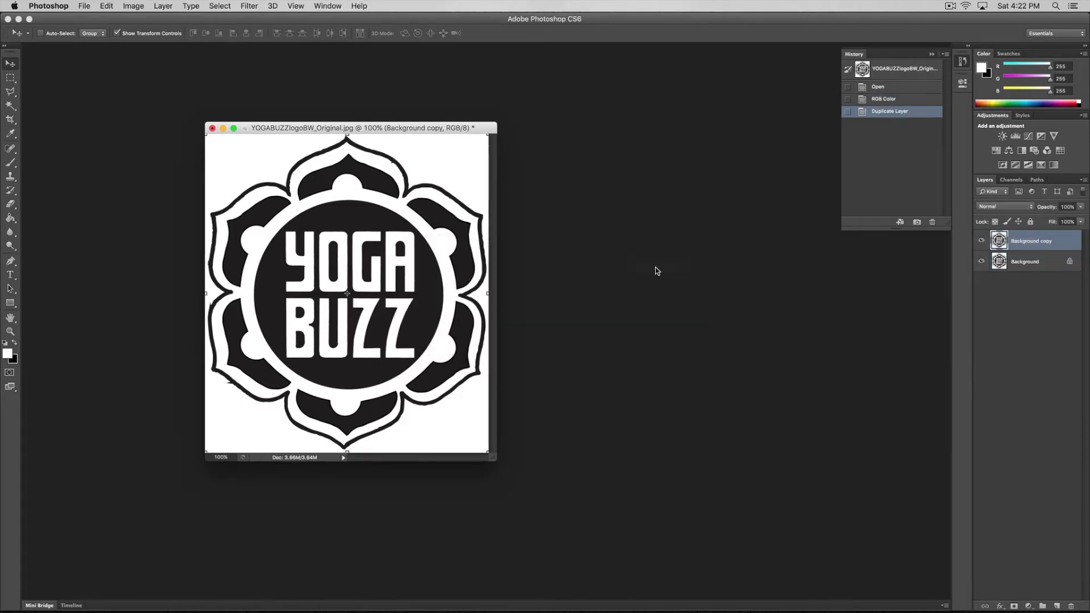
{"action": "left_click", "coordinate": [981, 261]}
- Apply Unsharp Mask (Amount 169%, Radius 634.7 px, Threshold 0) to Background copy, previewing at 300%
{"action": "left_click", "coordinate": [244, 5]}
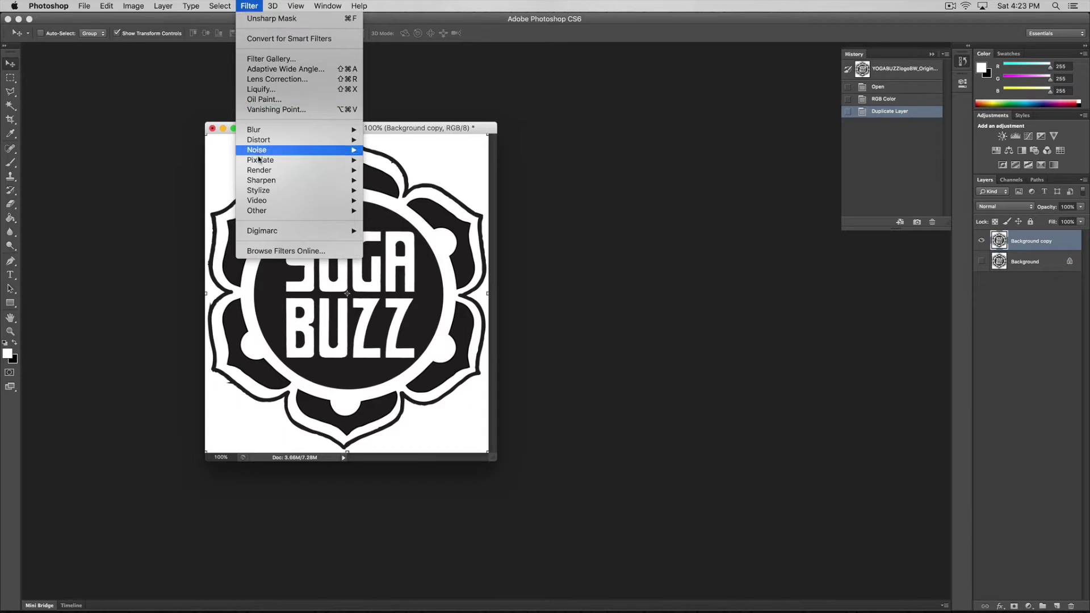
{"action": "mouse_move", "coordinate": [257, 183]}
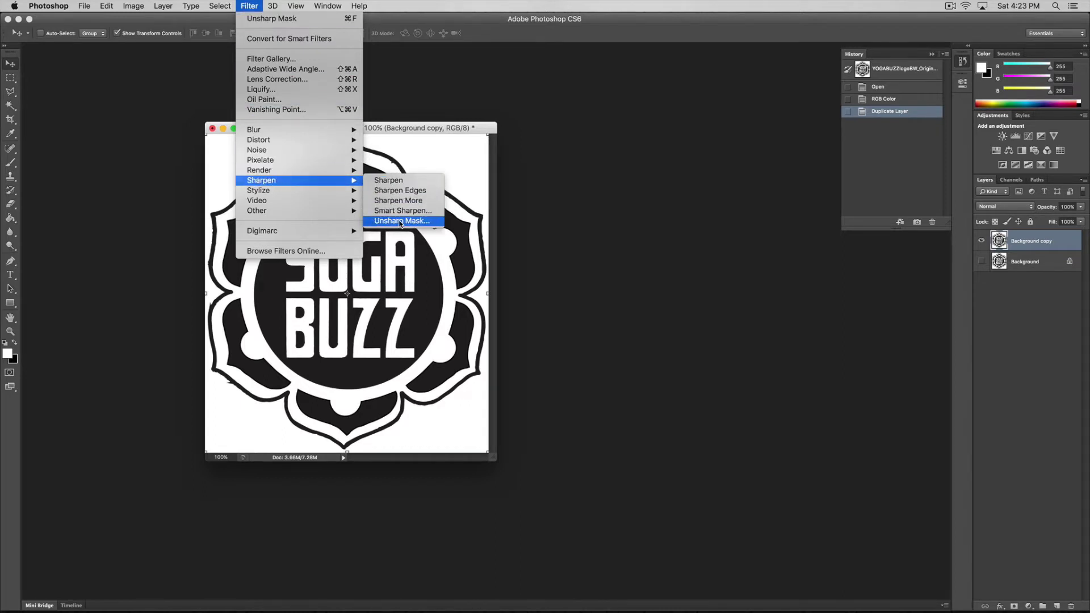
{"action": "left_click", "coordinate": [404, 221]}
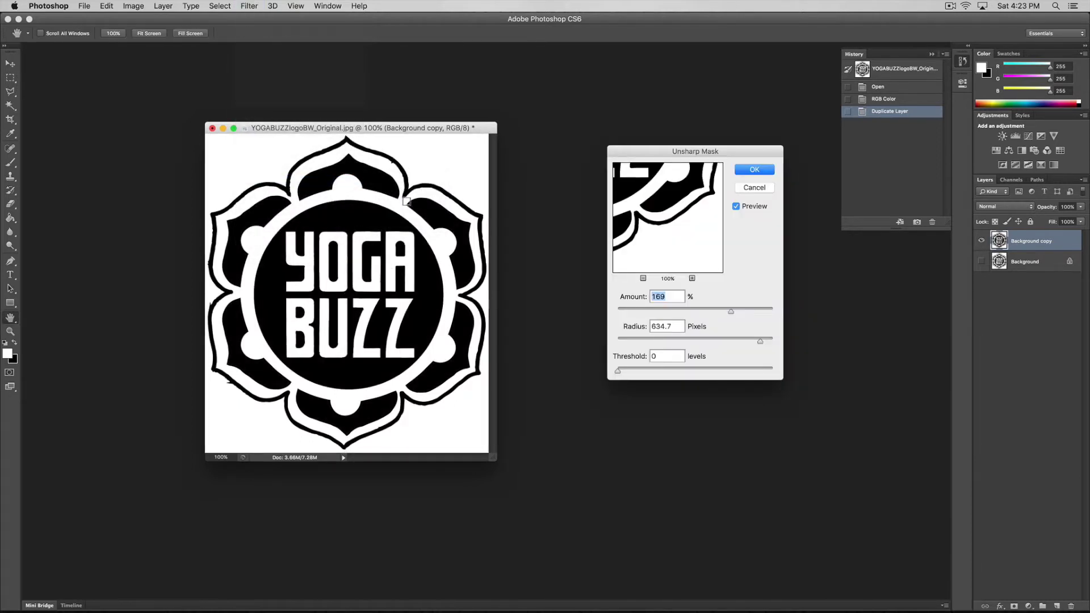
{"action": "left_click_drag", "start_coordinate": [485, 127], "coordinate": [475, 127]}
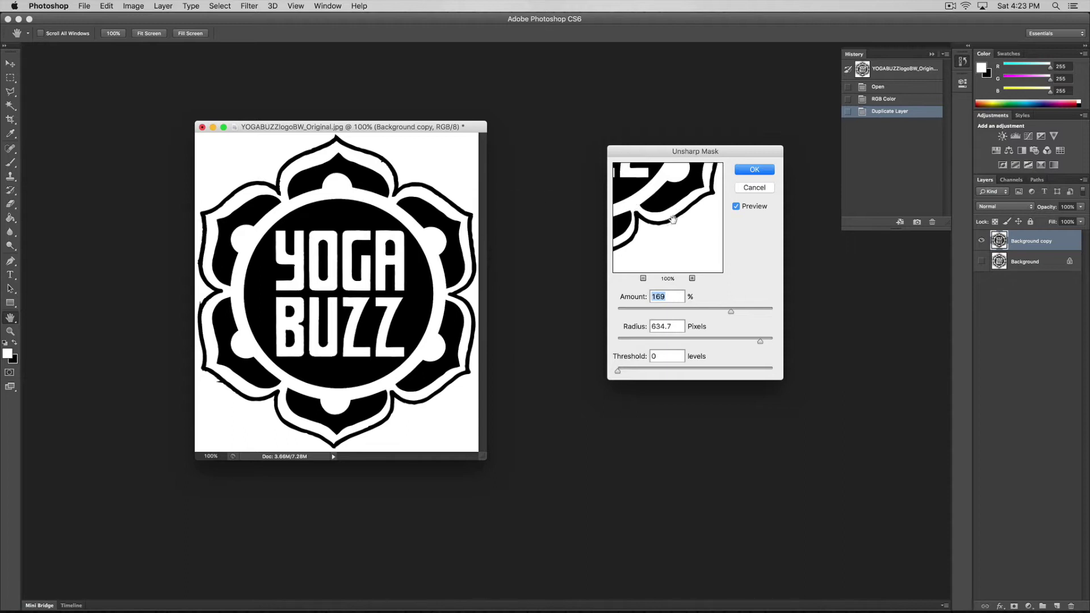
{"action": "left_click_drag", "start_coordinate": [728, 153], "coordinate": [659, 142]}
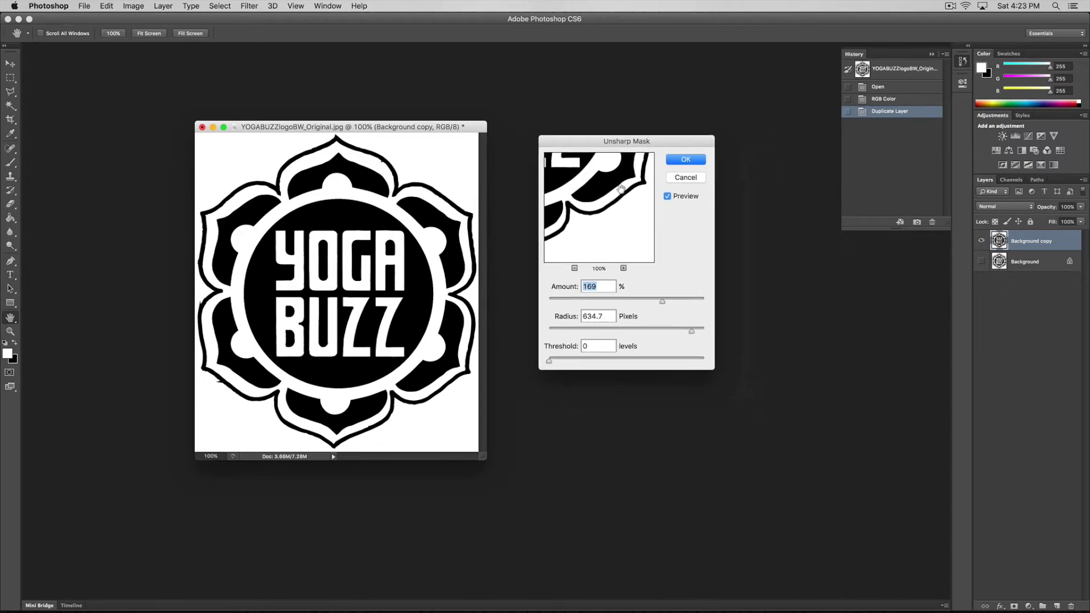
{"action": "left_click", "coordinate": [624, 269]}
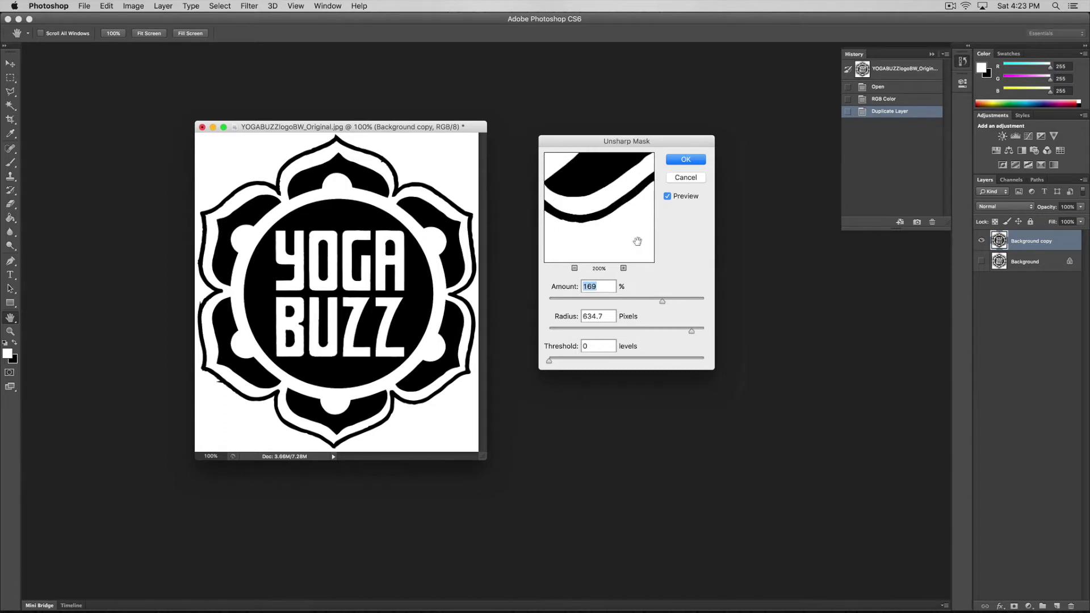
{"action": "left_click", "coordinate": [624, 268]}
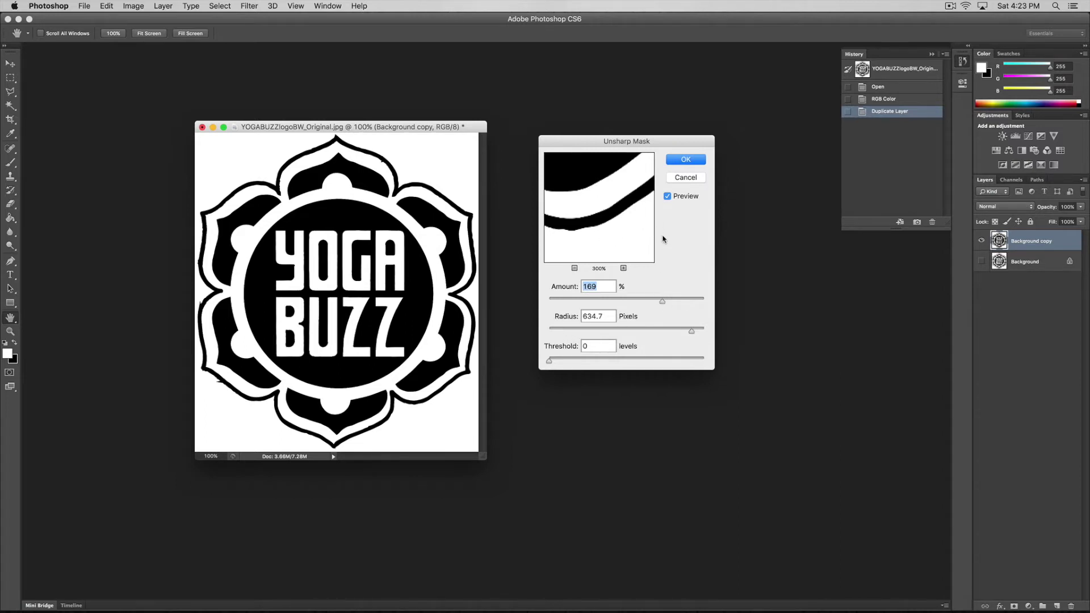
{"action": "left_click", "coordinate": [686, 160]}
- Switch to the Move tool and reselect the Background copy layer
{"action": "key", "text": "v"}
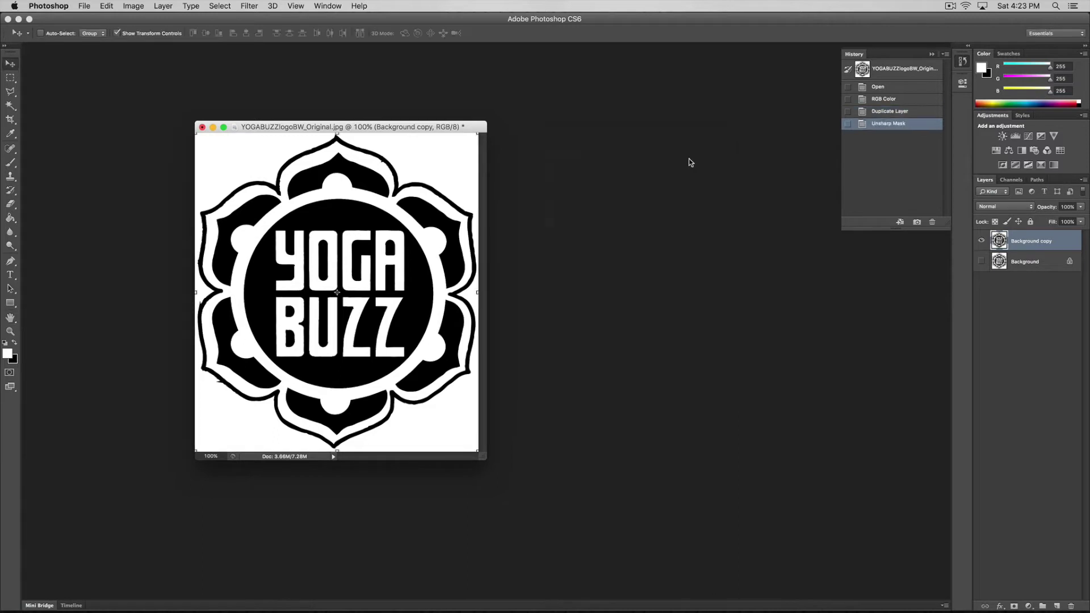
{"action": "left_click_drag", "start_coordinate": [470, 126], "coordinate": [484, 124]}
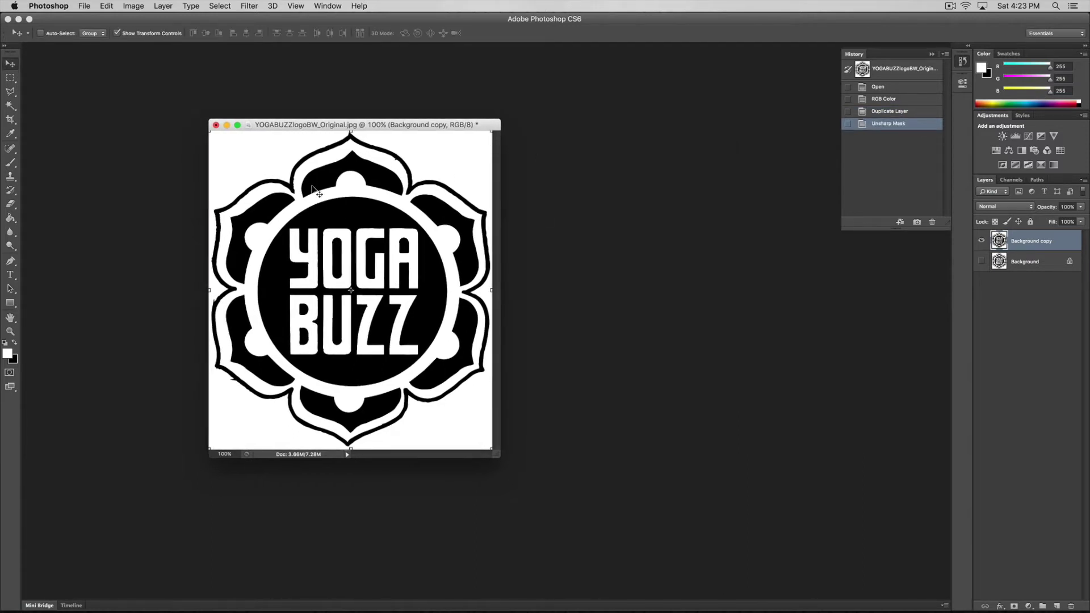
{"action": "left_click", "coordinate": [1006, 315]}
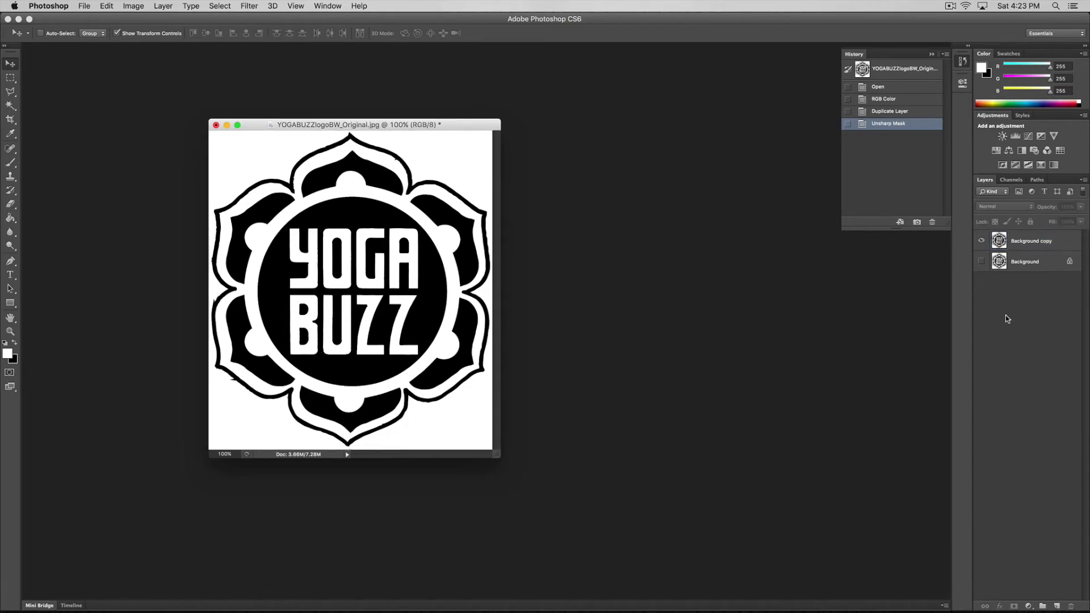
{"action": "left_click", "coordinate": [1056, 244]}
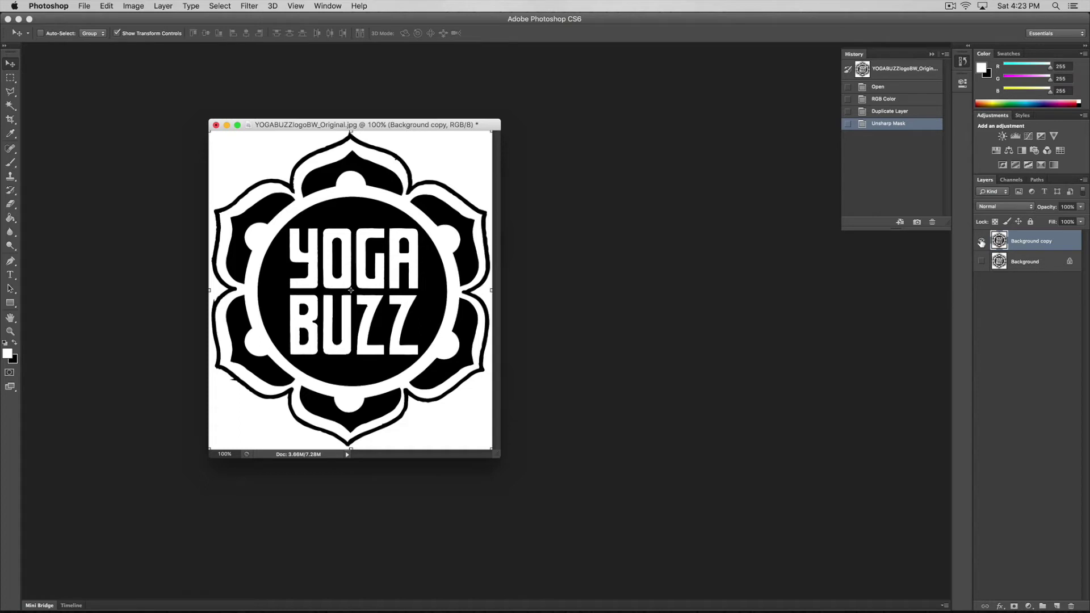
- Duplicate Background copy as Background copy 2 and hide the Background copy layer
{"action": "right_click", "coordinate": [1048, 240]}
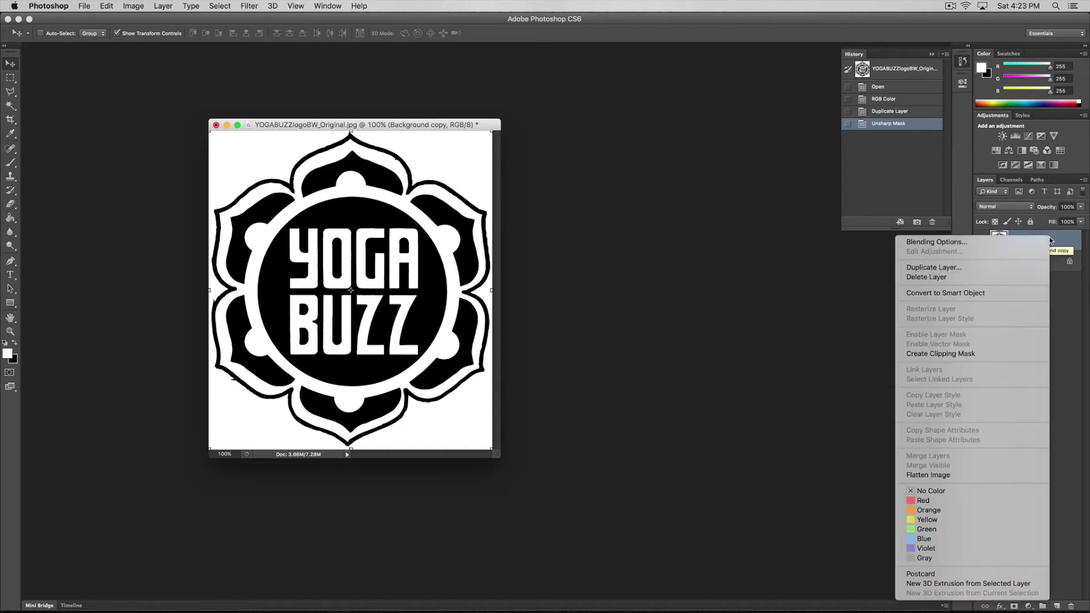
{"action": "left_click", "coordinate": [959, 268]}
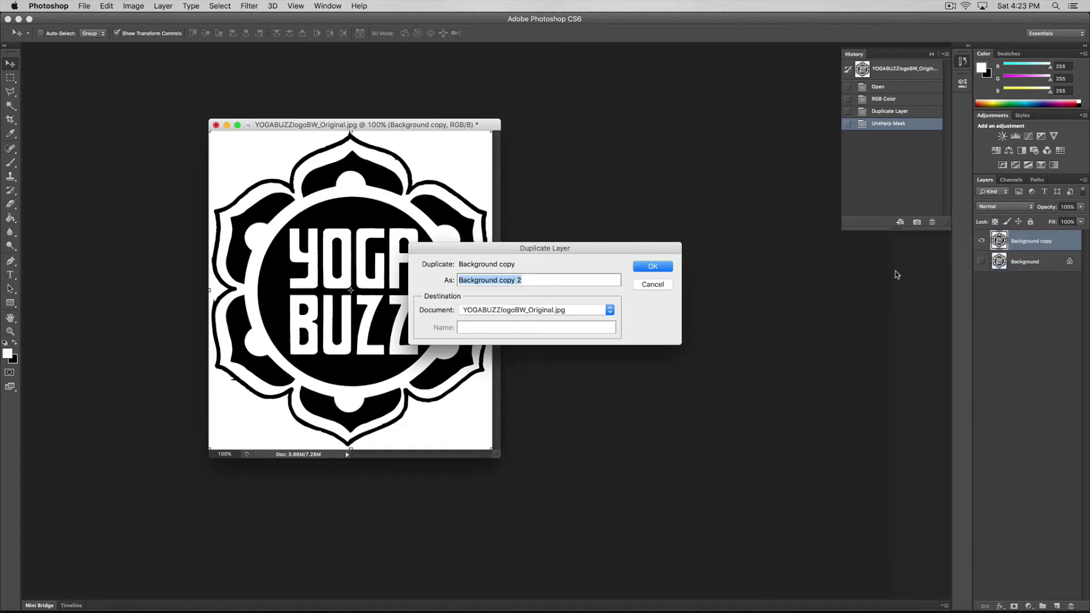
{"action": "left_click", "coordinate": [653, 267]}
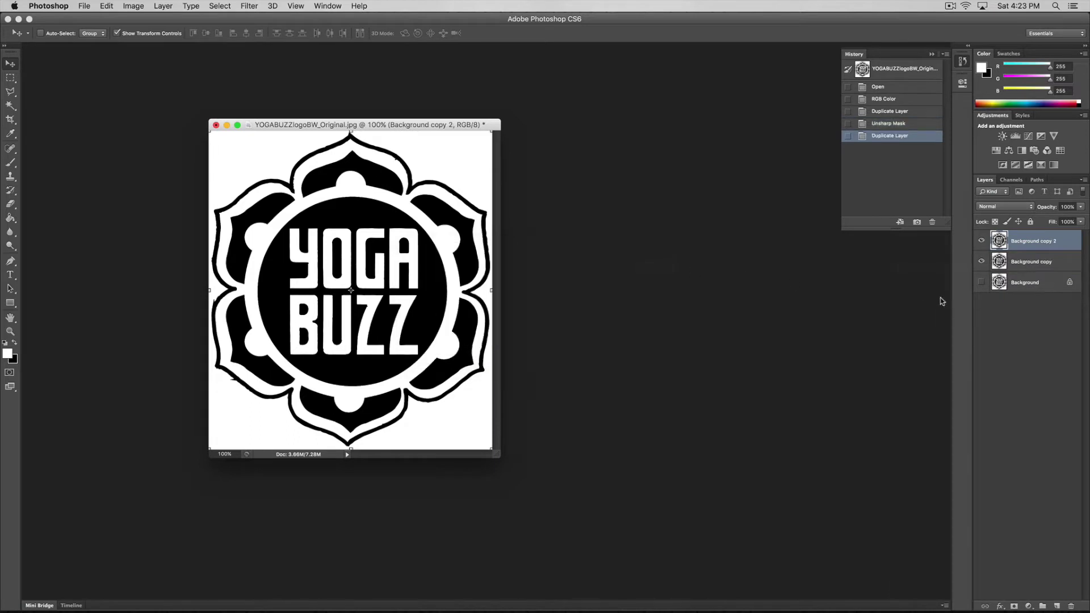
{"action": "left_click", "coordinate": [982, 262]}
- Apply a Gaussian Blur with a 3.0-pixel radius to the Background copy 2 layer
{"action": "left_click", "coordinate": [220, 6]}
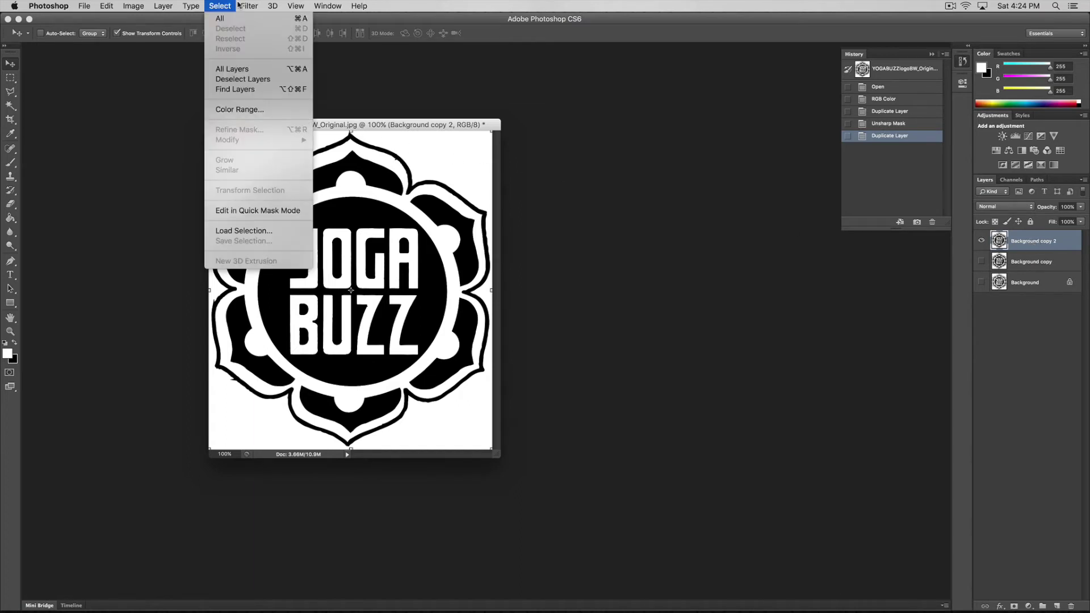
{"action": "mouse_move", "coordinate": [254, 5]}
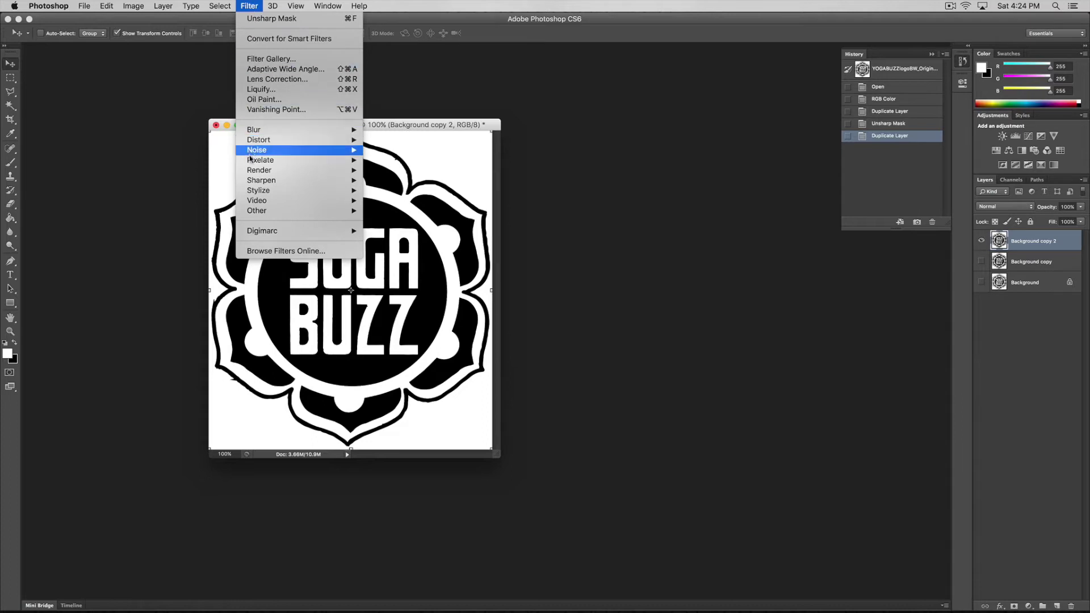
{"action": "mouse_move", "coordinate": [258, 134]}
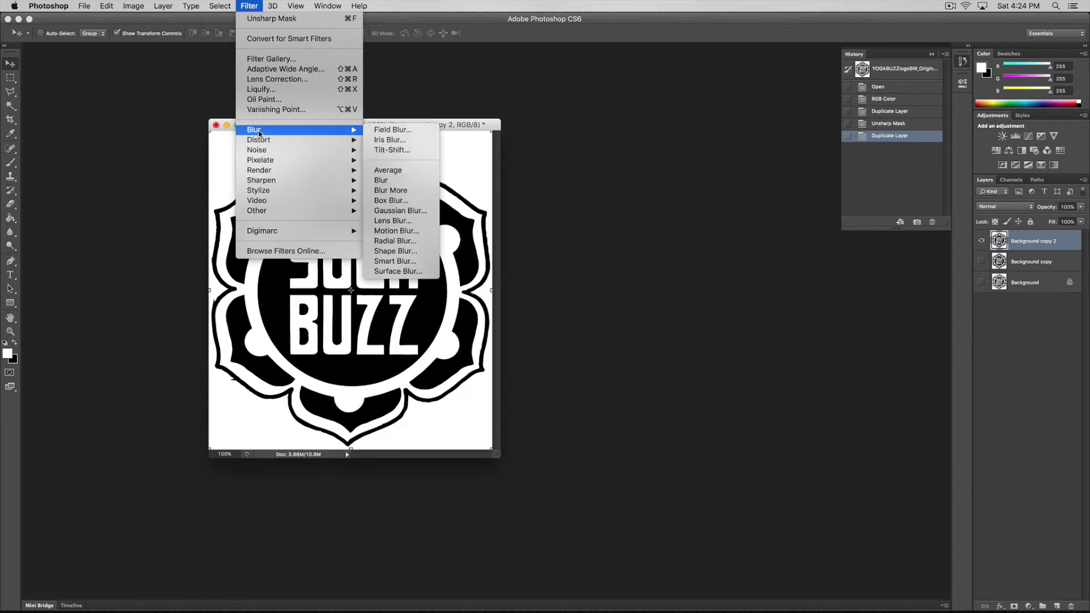
{"action": "left_click", "coordinate": [401, 211]}
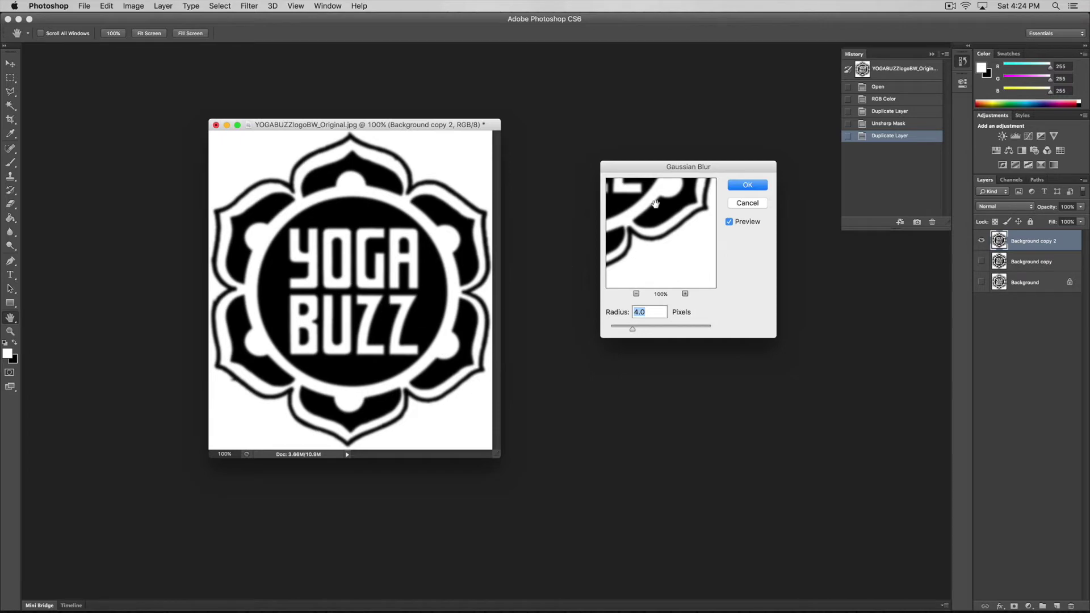
{"action": "left_click_drag", "start_coordinate": [721, 166], "coordinate": [697, 131]}
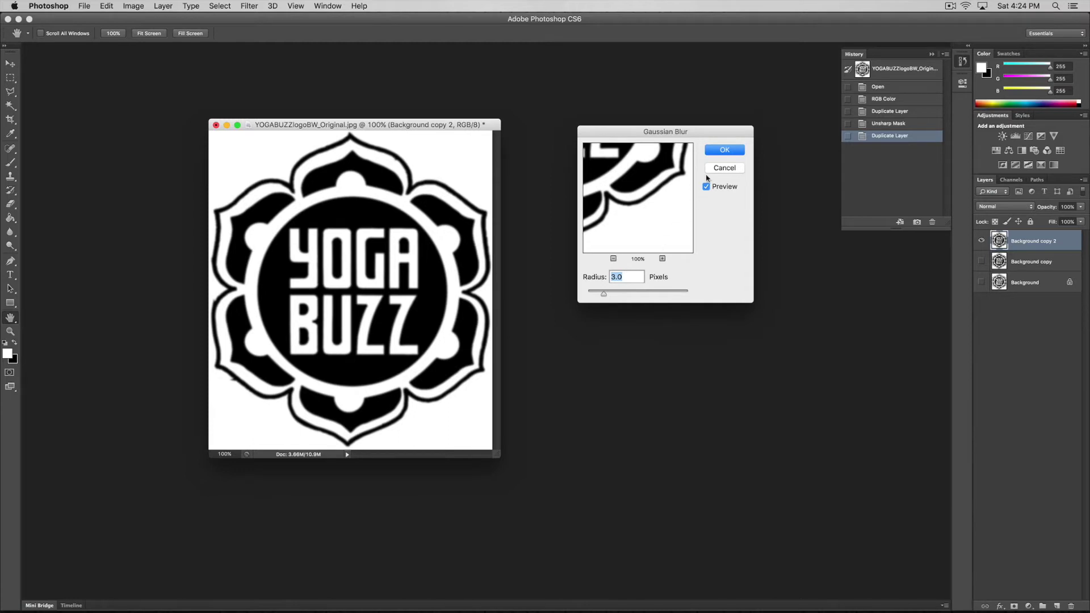
{"action": "left_click", "coordinate": [716, 151]}
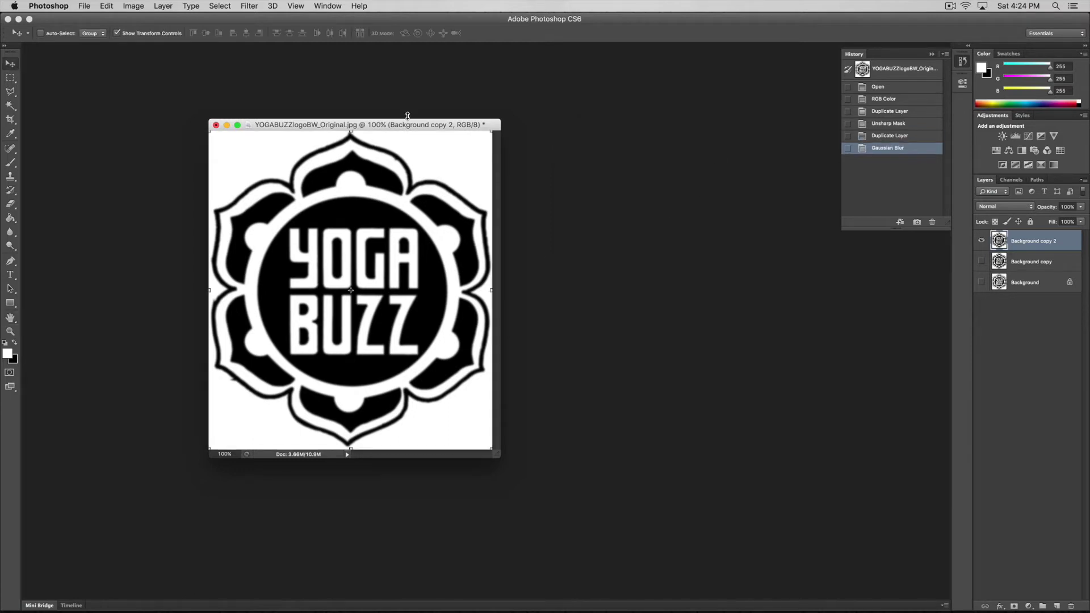
- Zoom in on the white gap beside the lower petal, ending near 661% magnification
{"action": "left_click_drag", "start_coordinate": [425, 126], "coordinate": [447, 142]}
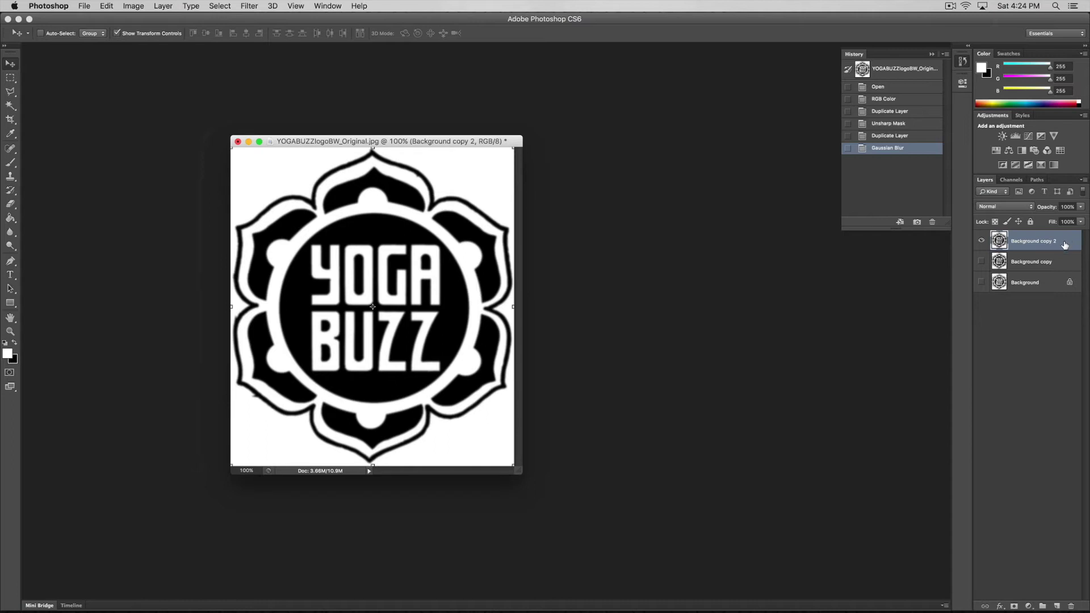
{"action": "left_click_drag", "start_coordinate": [469, 142], "coordinate": [461, 143]}
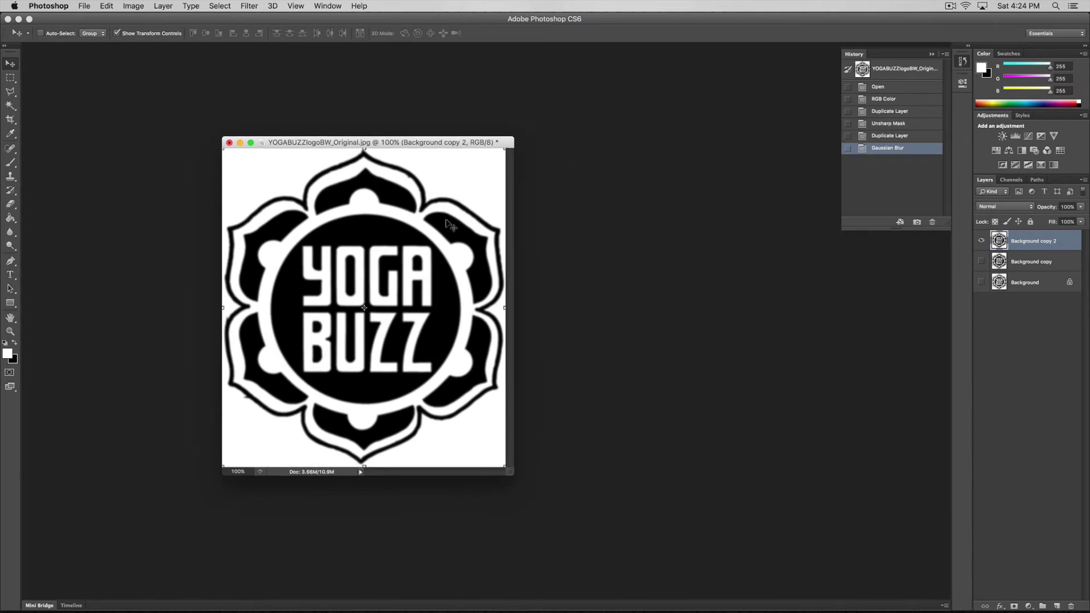
{"action": "scroll", "coordinate": [416, 423], "scroll_direction": "up", "scroll_amount": 5}
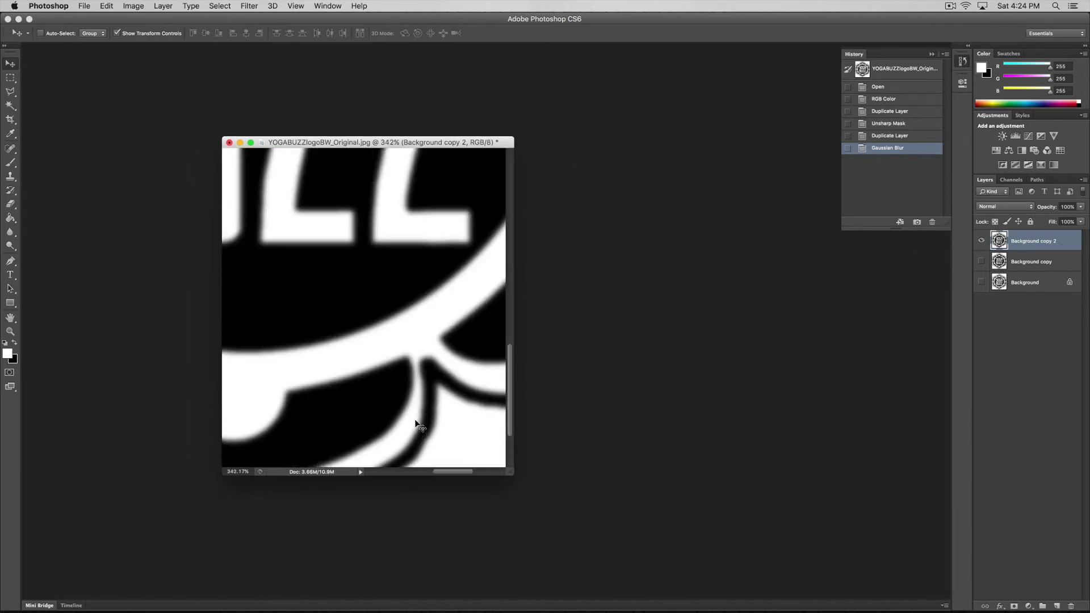
{"action": "scroll", "coordinate": [416, 423], "scroll_direction": "up", "scroll_amount": 5}
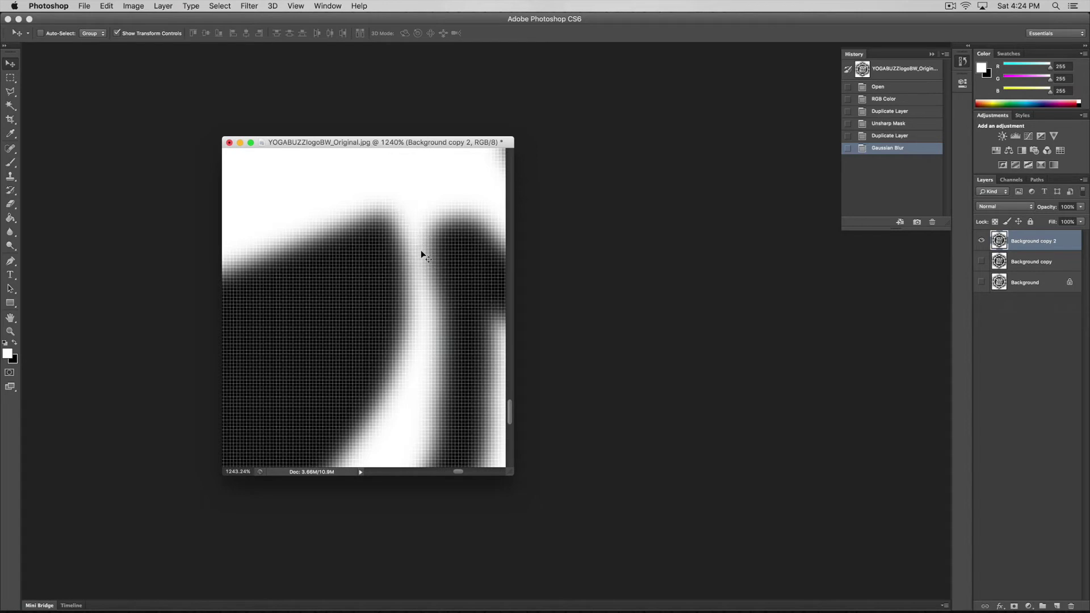
{"action": "scroll", "coordinate": [418, 251], "scroll_direction": "down", "scroll_amount": 3}
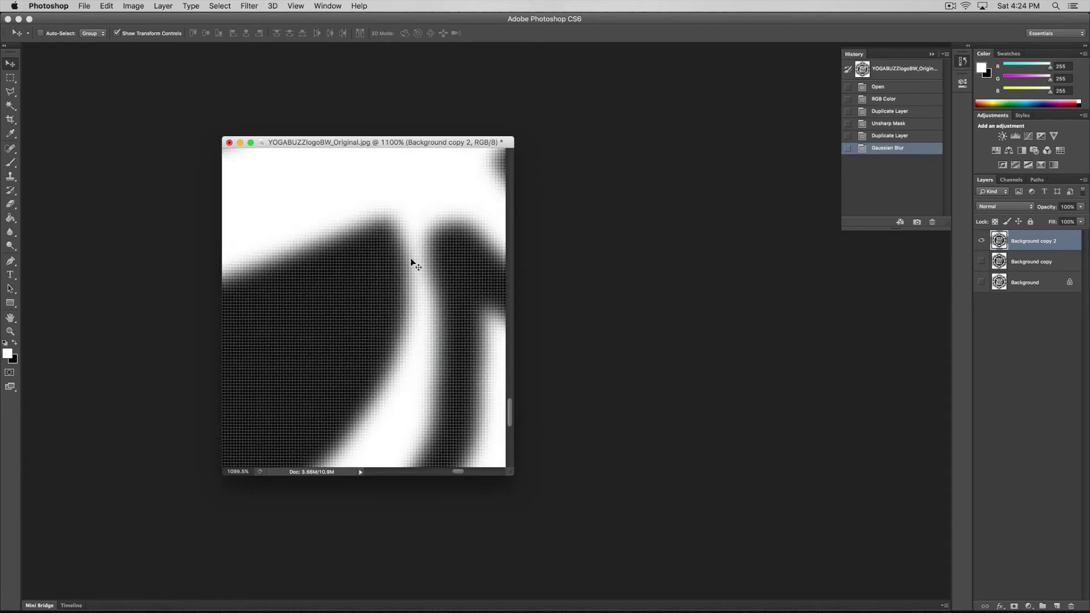
{"action": "scroll", "coordinate": [407, 262], "scroll_direction": "down", "scroll_amount": 2}
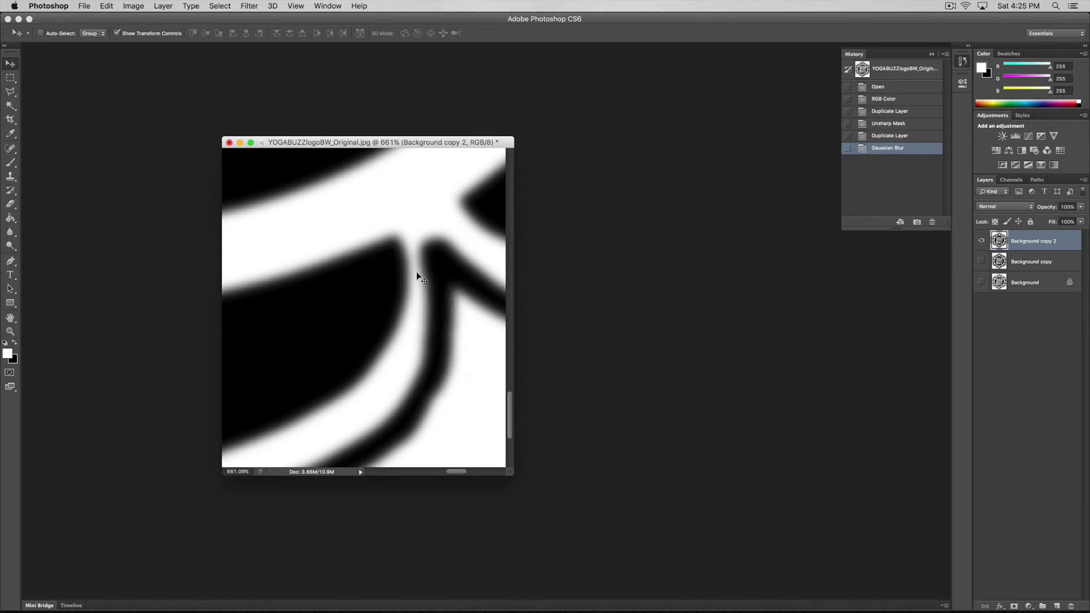
{"action": "left_click_drag", "start_coordinate": [419, 143], "coordinate": [435, 142]}
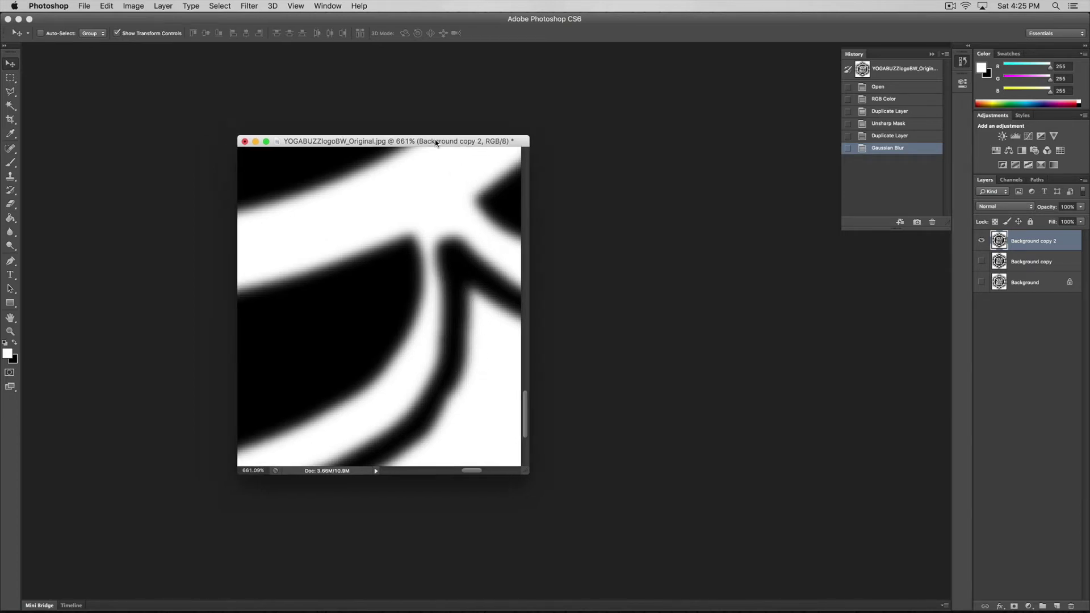
{"action": "mouse_move", "coordinate": [511, 610]}
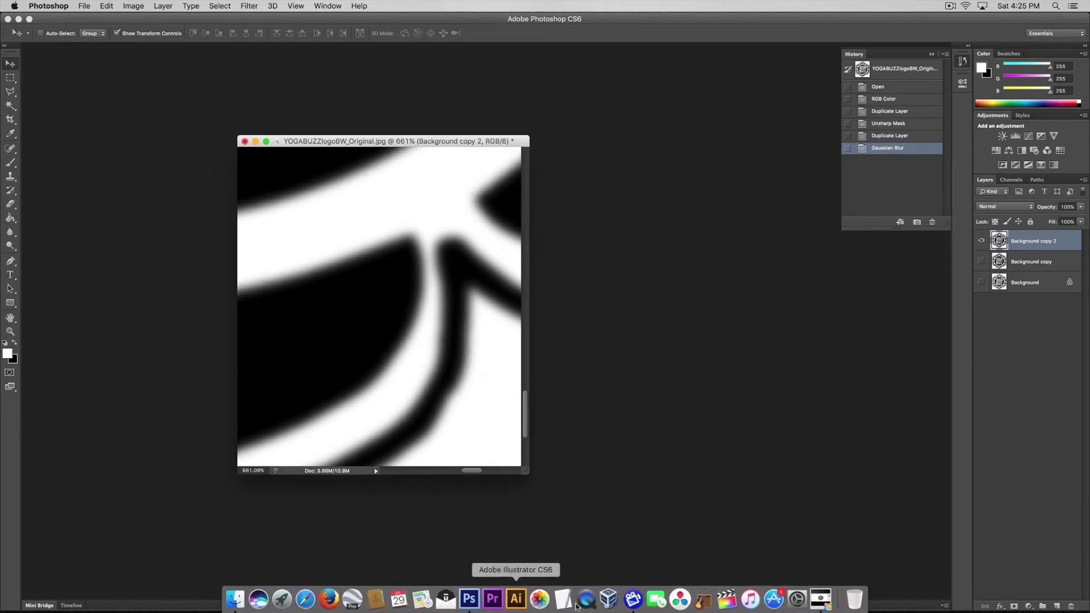
{"action": "left_click", "coordinate": [820, 600]}
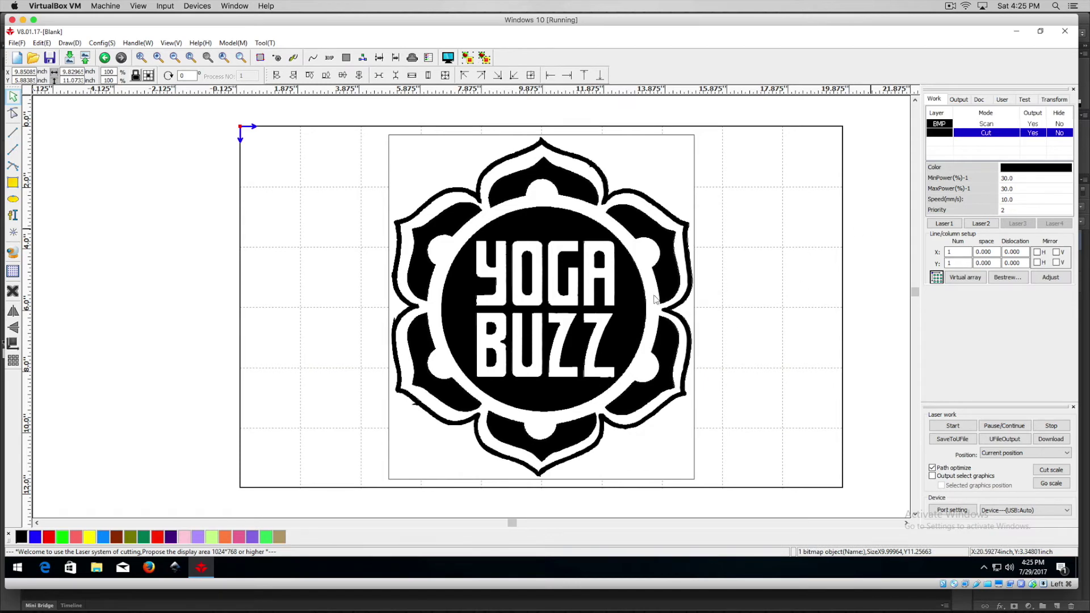
{"action": "scroll", "coordinate": [595, 423], "scroll_direction": "up", "scroll_amount": 2}
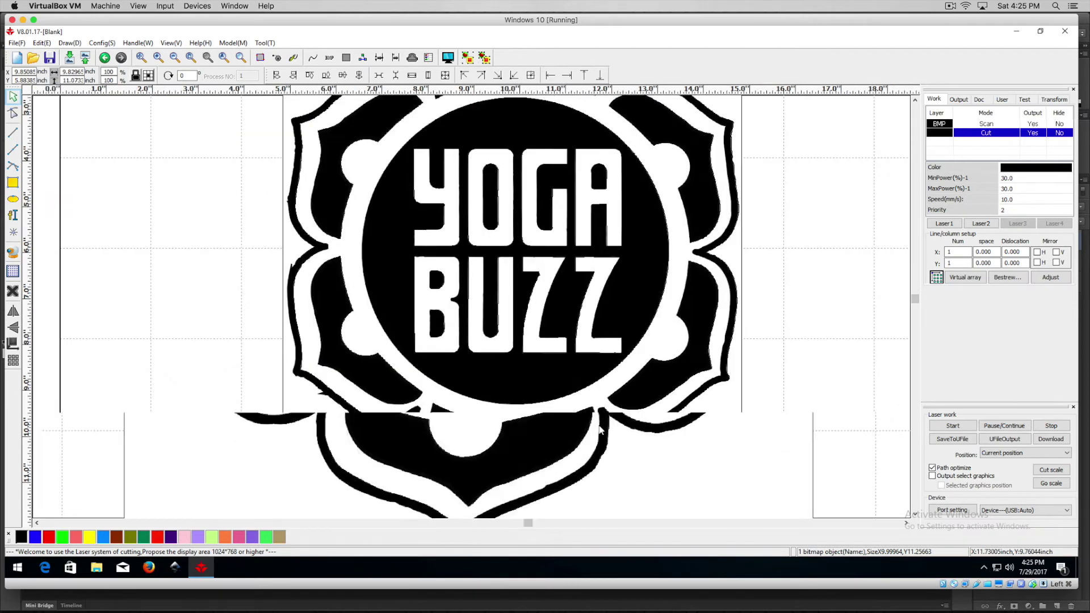
{"action": "scroll", "coordinate": [595, 423], "scroll_direction": "up", "scroll_amount": 1}
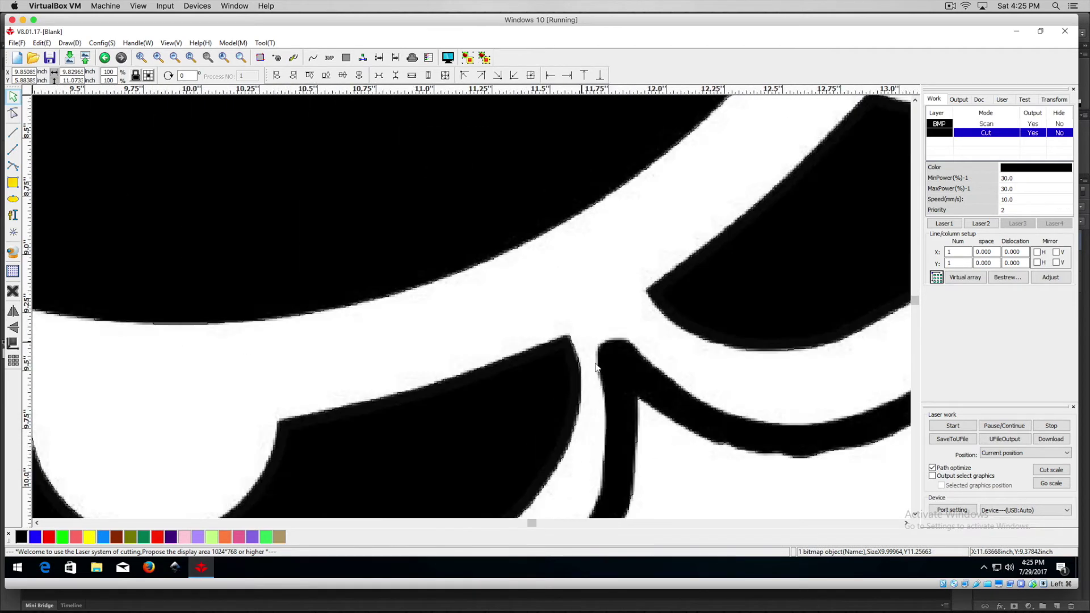
{"action": "scroll", "coordinate": [580, 341], "scroll_direction": "up", "scroll_amount": 1}
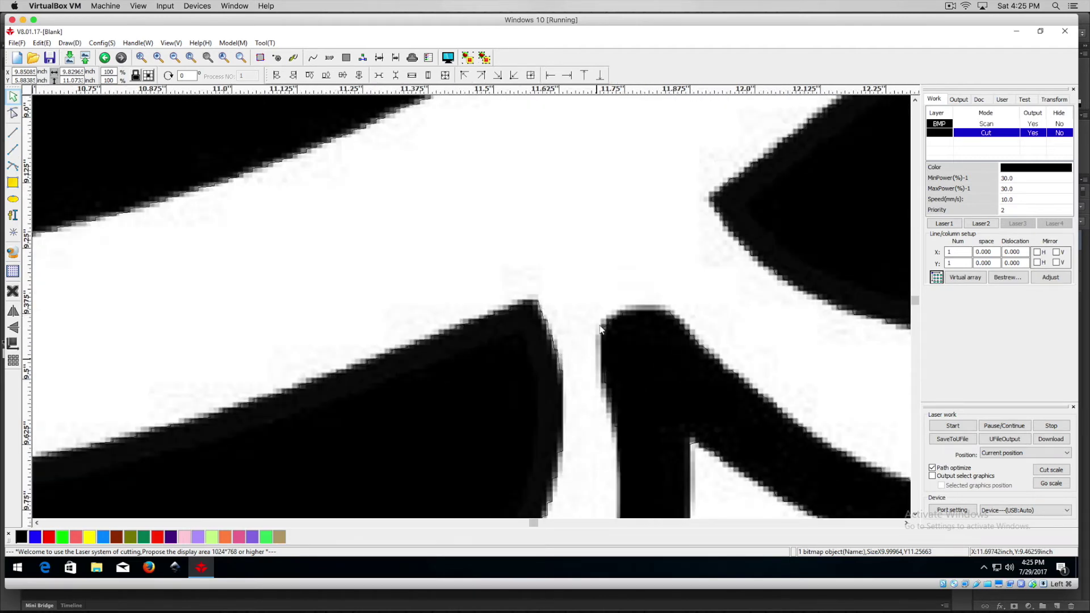
{"action": "scroll", "coordinate": [582, 310], "scroll_direction": "down", "scroll_amount": 1}
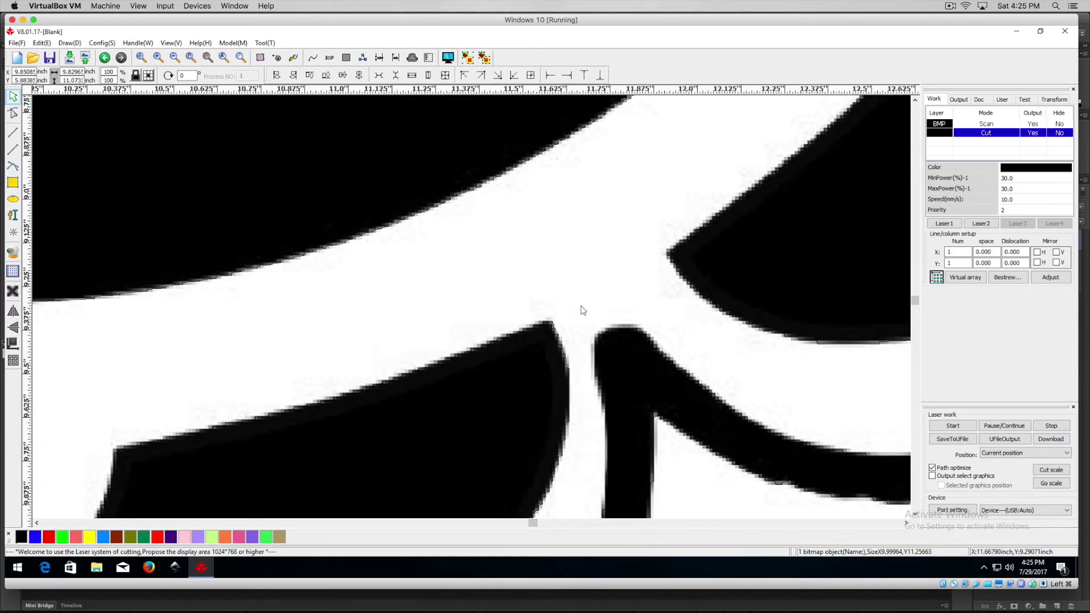
{"action": "scroll", "coordinate": [582, 310], "scroll_direction": "down", "scroll_amount": 4}
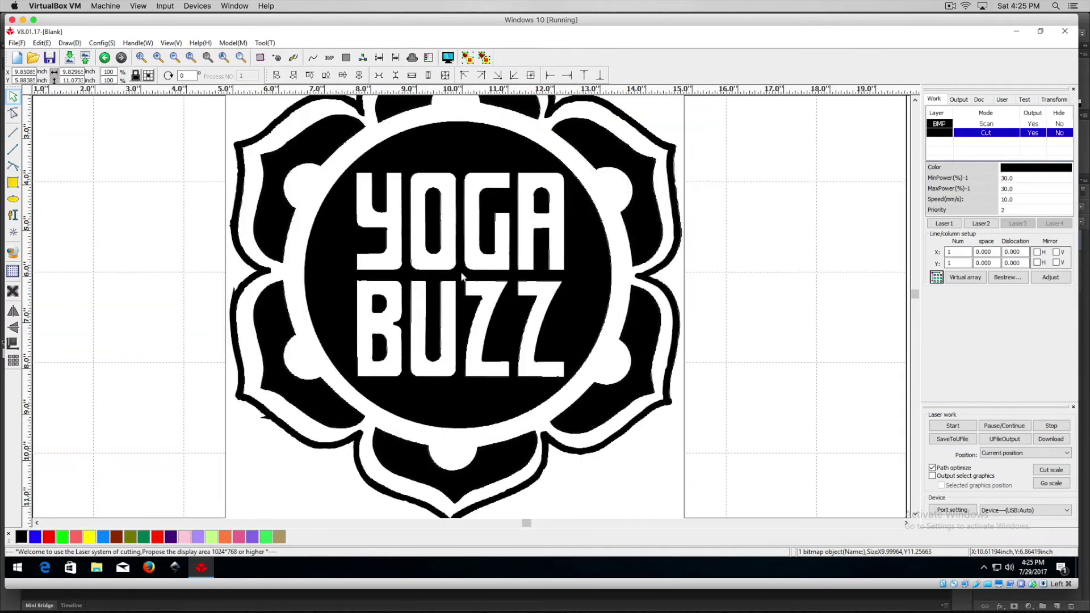
{"action": "mouse_move", "coordinate": [374, 605]}
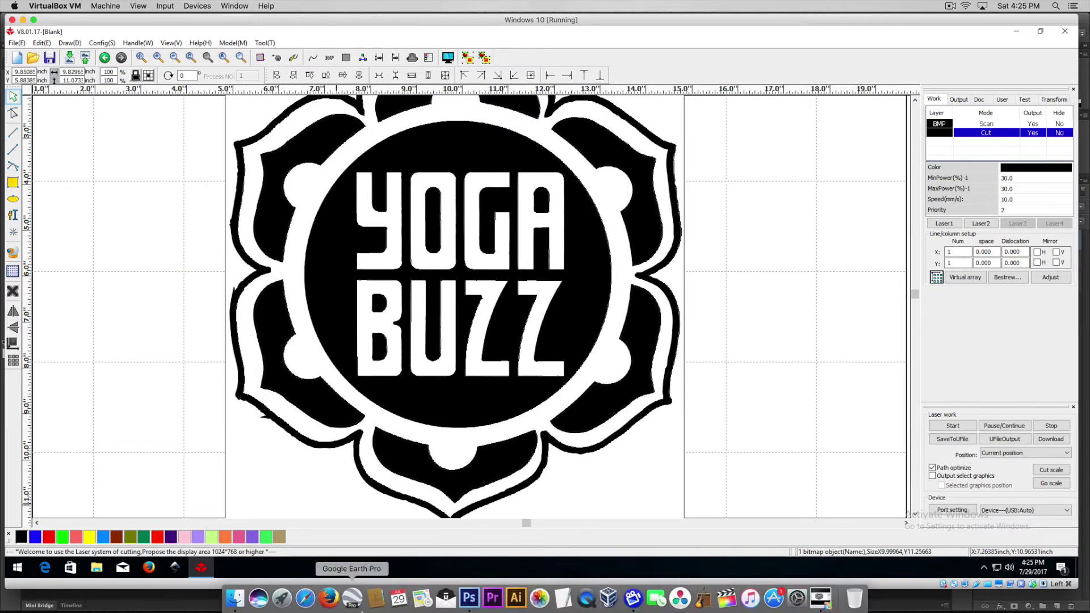
{"action": "left_click", "coordinate": [468, 599]}
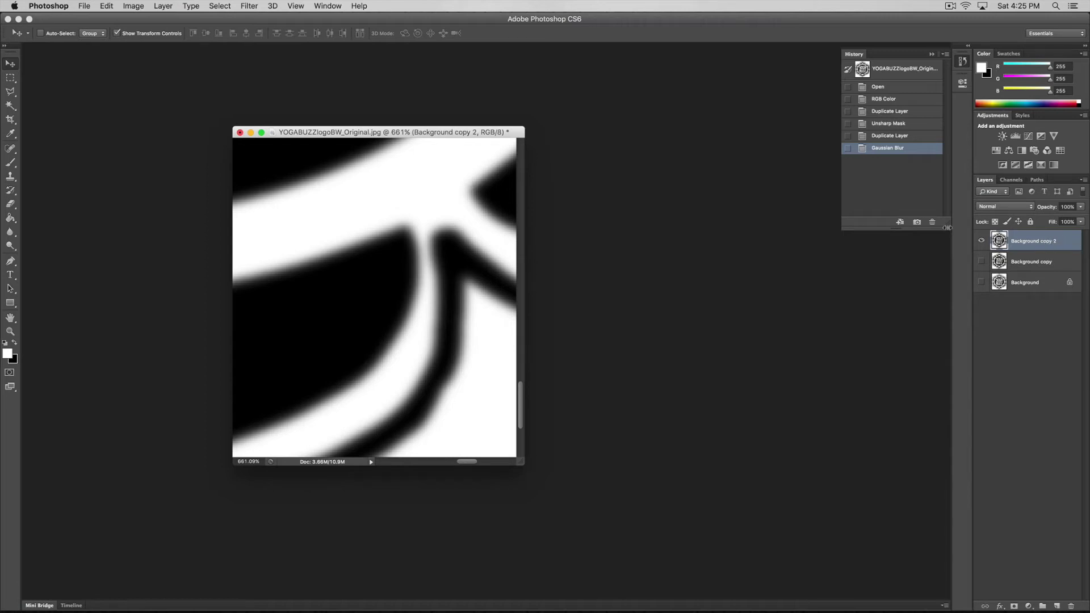
- Apply Levels with black, midtone and white inputs of 82, 1.38 and 132
{"action": "left_click", "coordinate": [134, 6]}
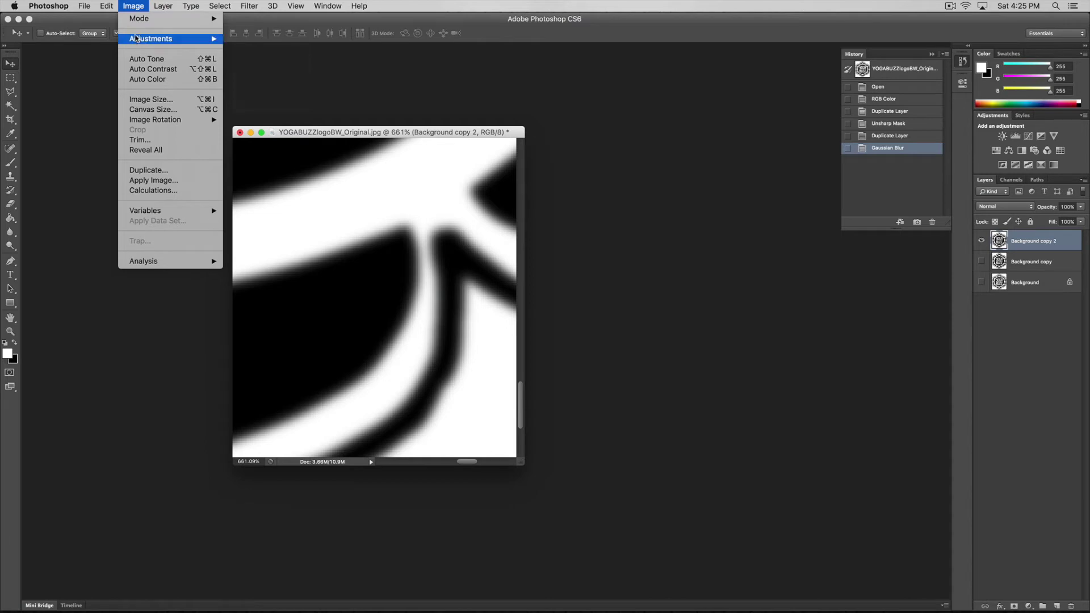
{"action": "mouse_move", "coordinate": [214, 41]}
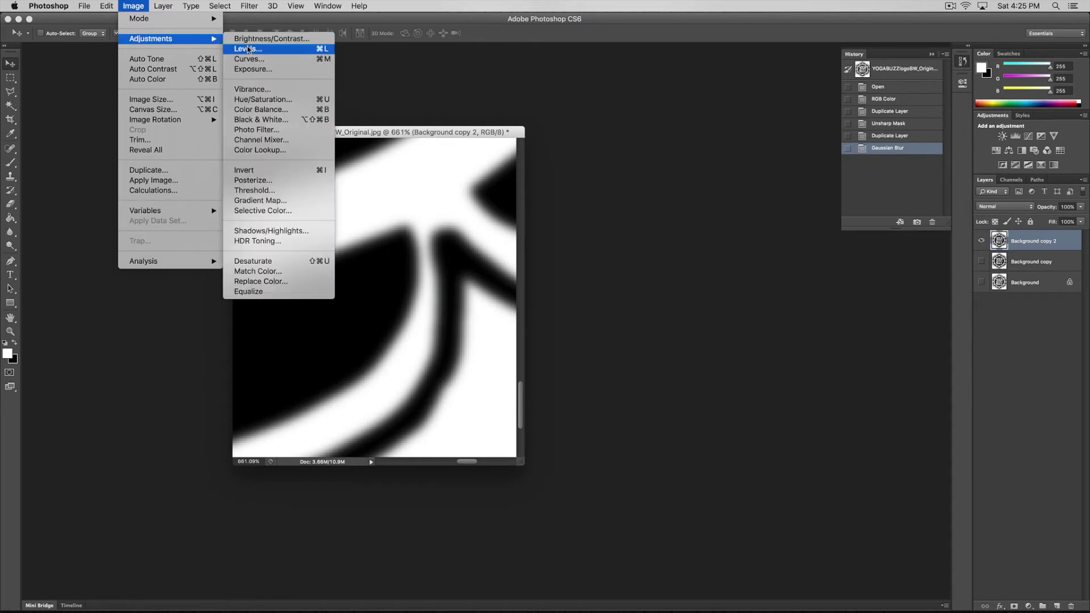
{"action": "left_click", "coordinate": [264, 51]}
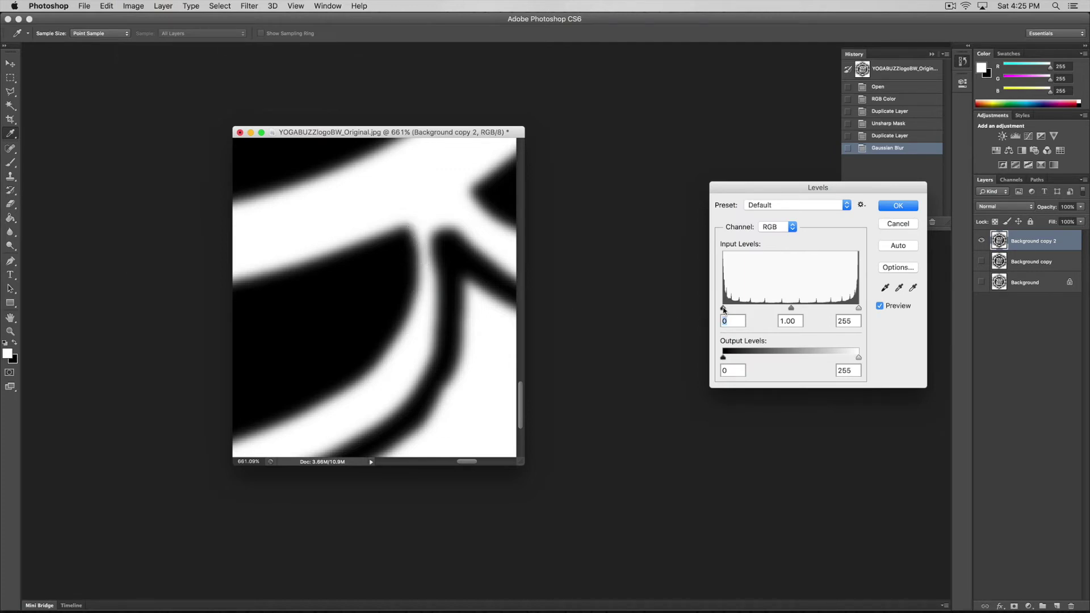
{"action": "left_click_drag", "start_coordinate": [723, 309], "coordinate": [751, 309]}
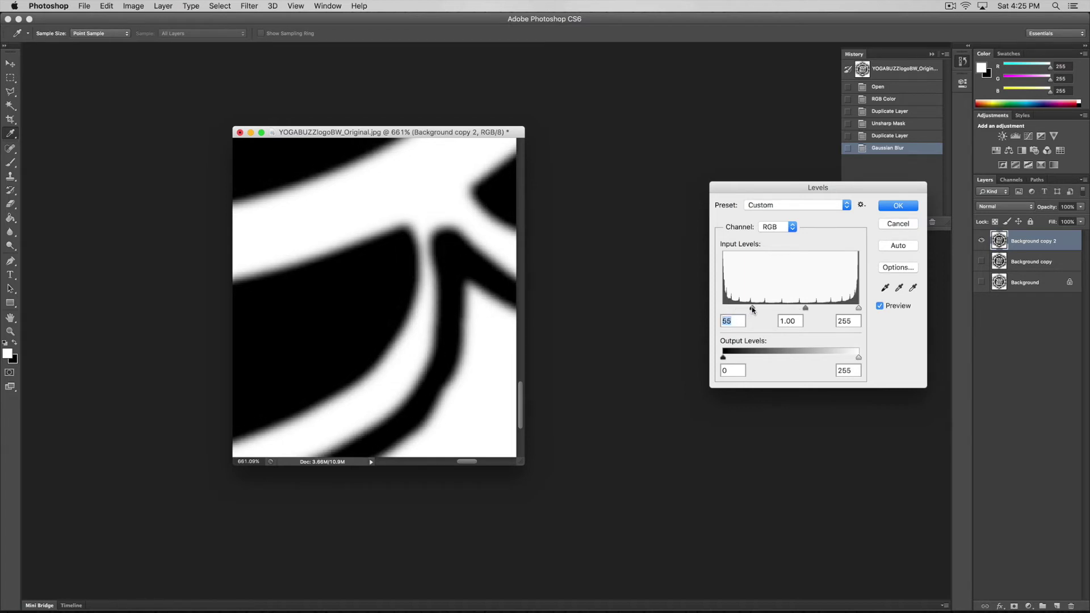
{"action": "left_click_drag", "start_coordinate": [859, 309], "coordinate": [762, 309]}
{"action": "left_click", "coordinate": [818, 310]}
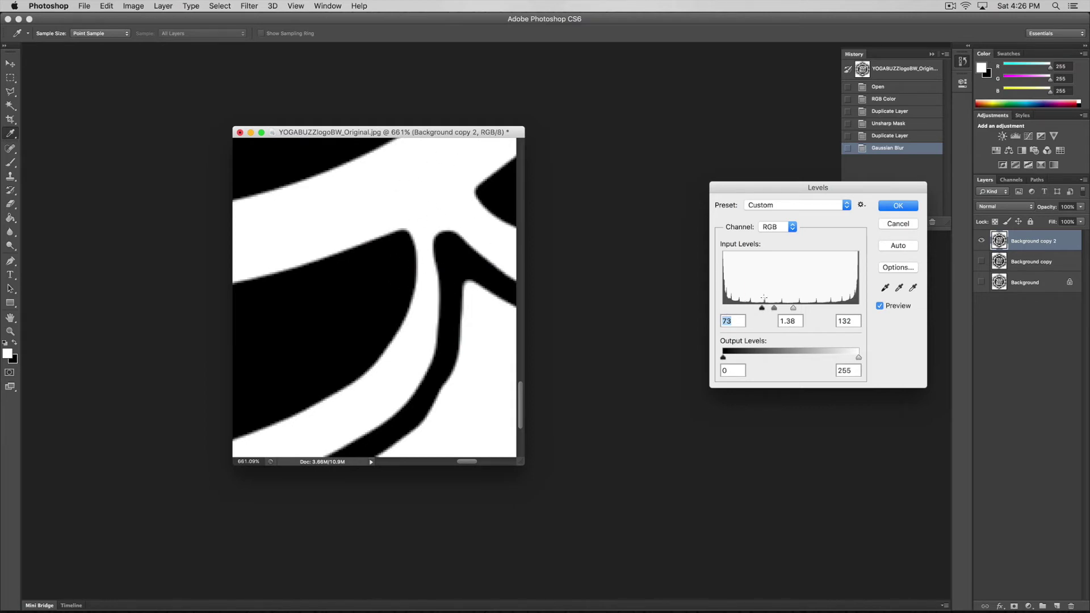
{"action": "mouse_move", "coordinate": [764, 311]}
{"action": "left_mouse_down"}
{"action": "mouse_move", "coordinate": [724, 308]}
{"action": "mouse_move", "coordinate": [766, 309]}
{"action": "left_mouse_up"}
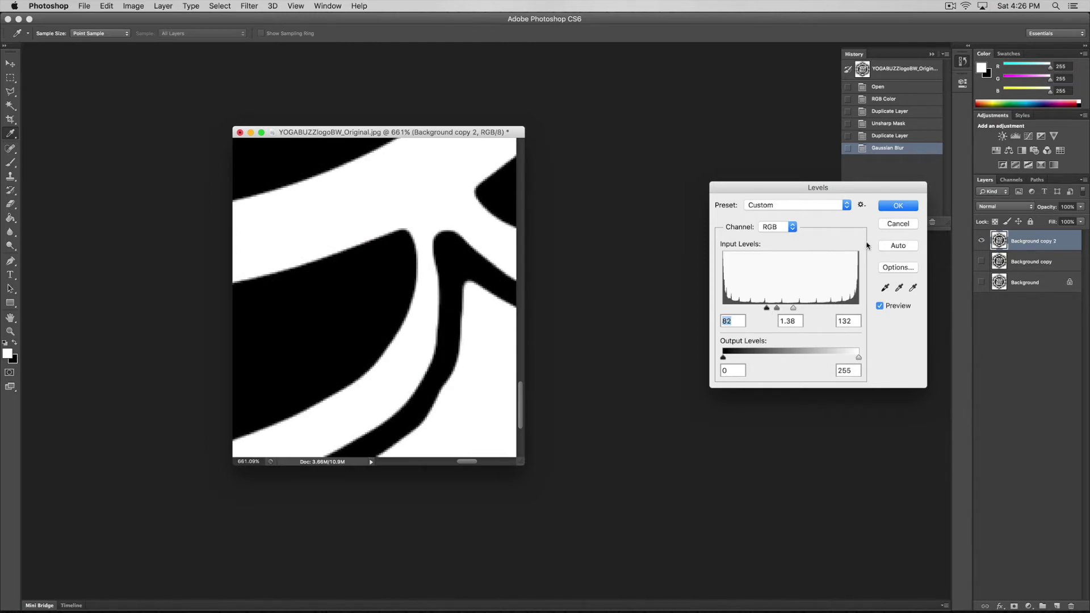
{"action": "left_click", "coordinate": [898, 205]}
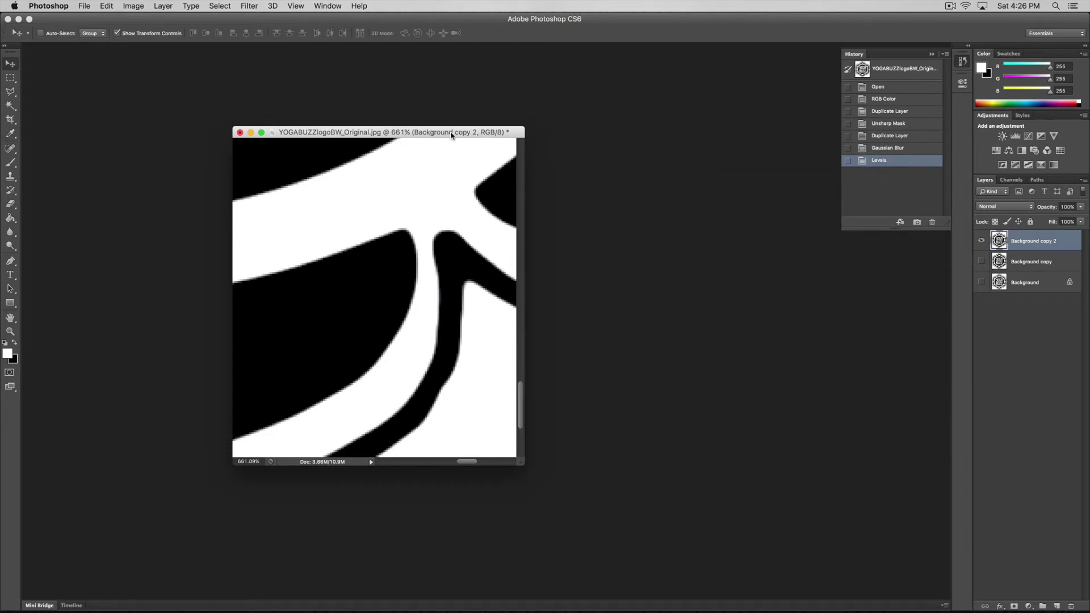
- Zoom out to 100% and centre the YOGA BUZZ document window in the workspace
{"action": "key", "text": "super+minus"}
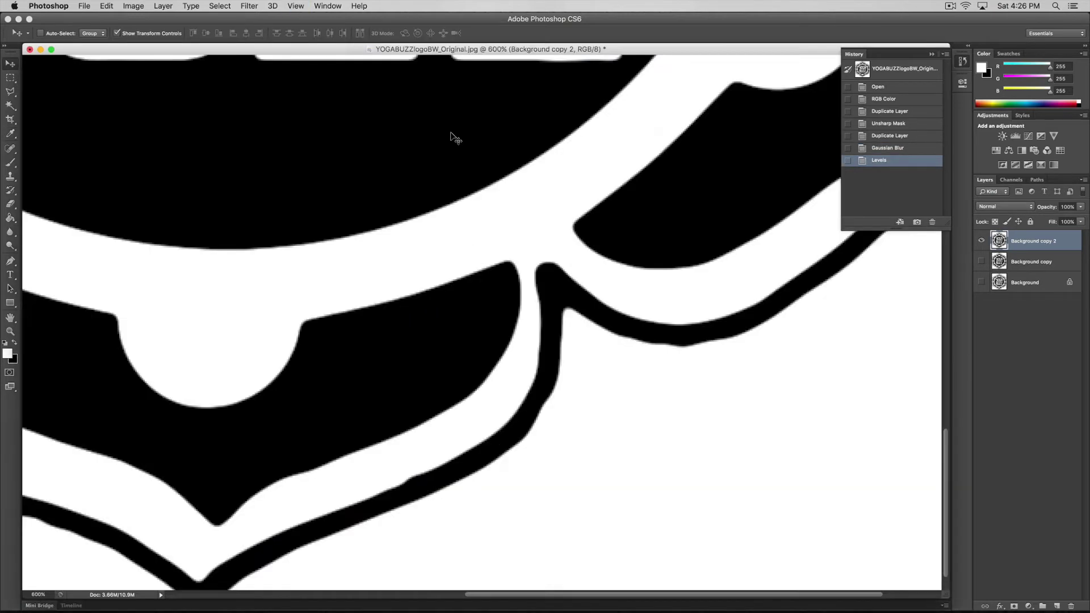
{"action": "key", "text": "super+minus"}
{"action": "key", "text": "super+minus"}
{"action": "key", "text": "super+minus"}
{"action": "key", "text": "super+minus"}
{"action": "key", "text": "super+minus"}
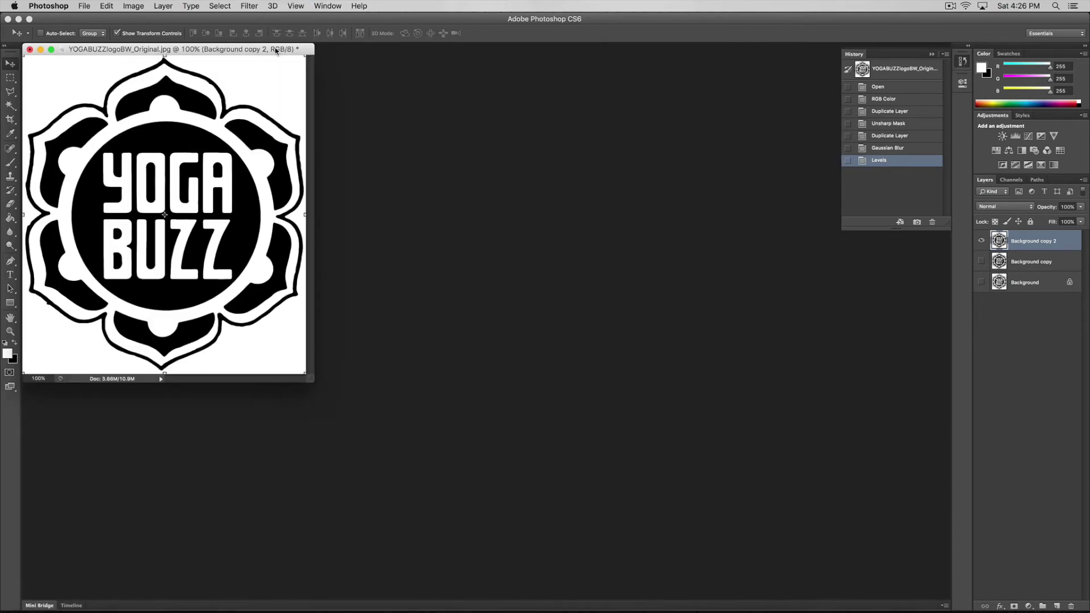
{"action": "left_click_drag", "start_coordinate": [277, 50], "coordinate": [529, 136]}
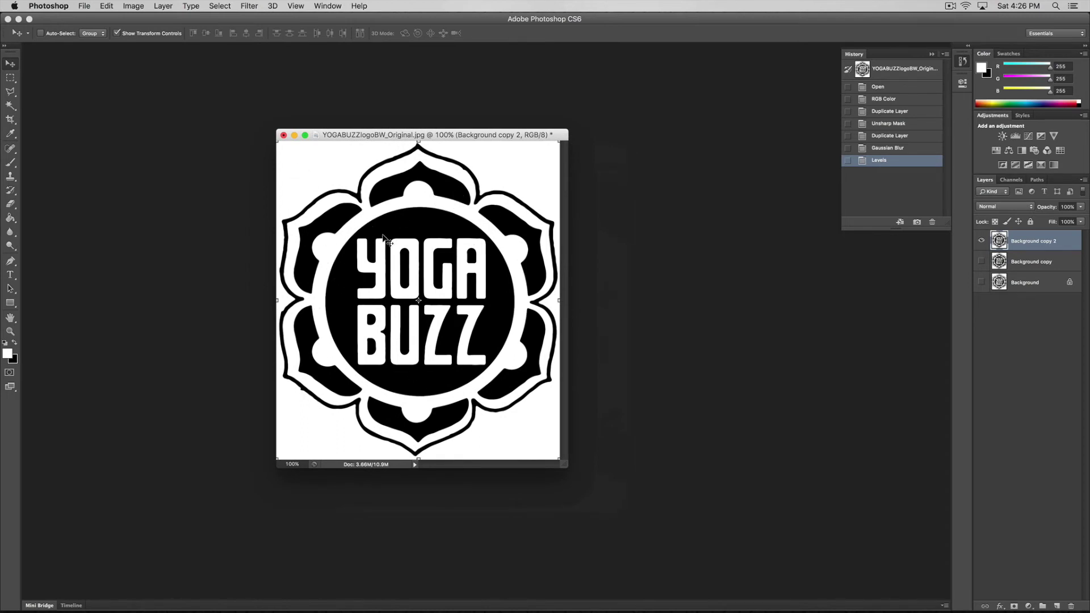
- Save a flattened, uncompressed TIFF copy named YOGABUZZlogoBW_Original_Unsharp_Mask_Final.tif
{"action": "left_click", "coordinate": [84, 5]}
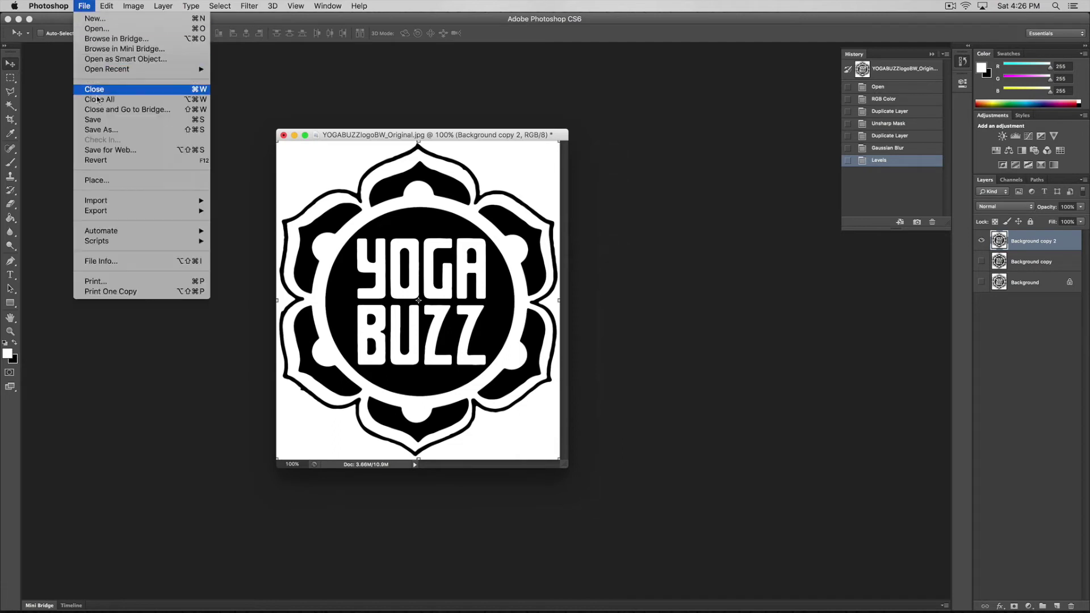
{"action": "left_click", "coordinate": [146, 133]}
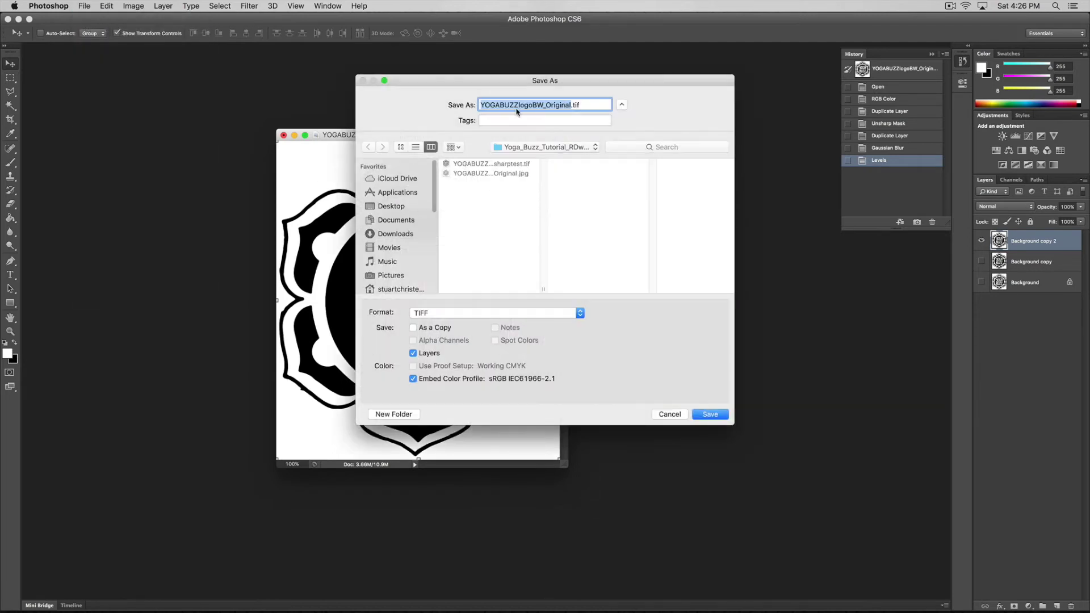
{"action": "left_click", "coordinate": [571, 106]}
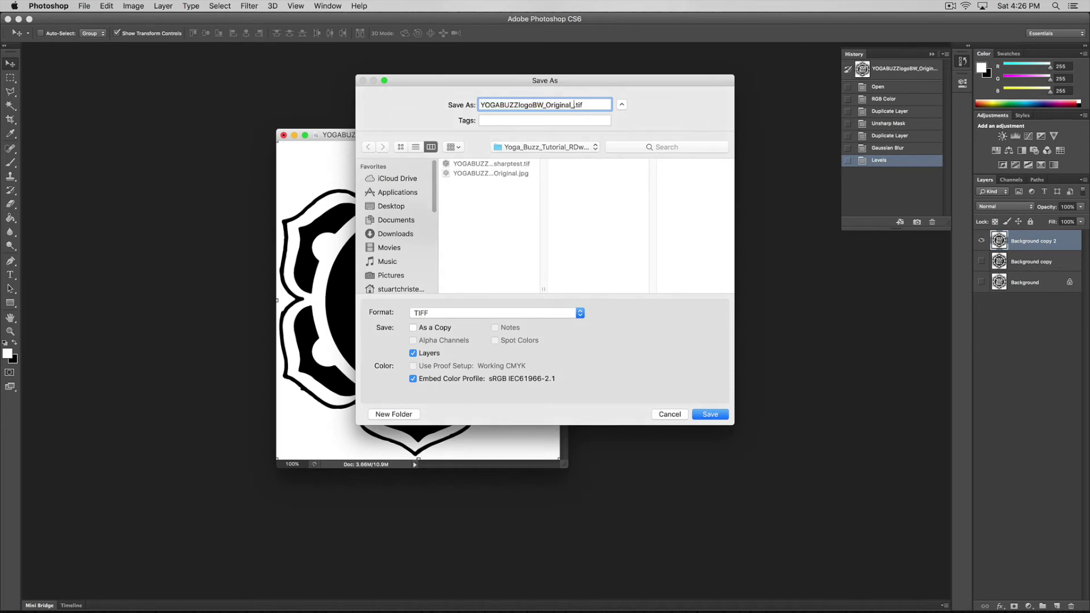
{"action": "type", "text": "_Unsharp_Mask"}
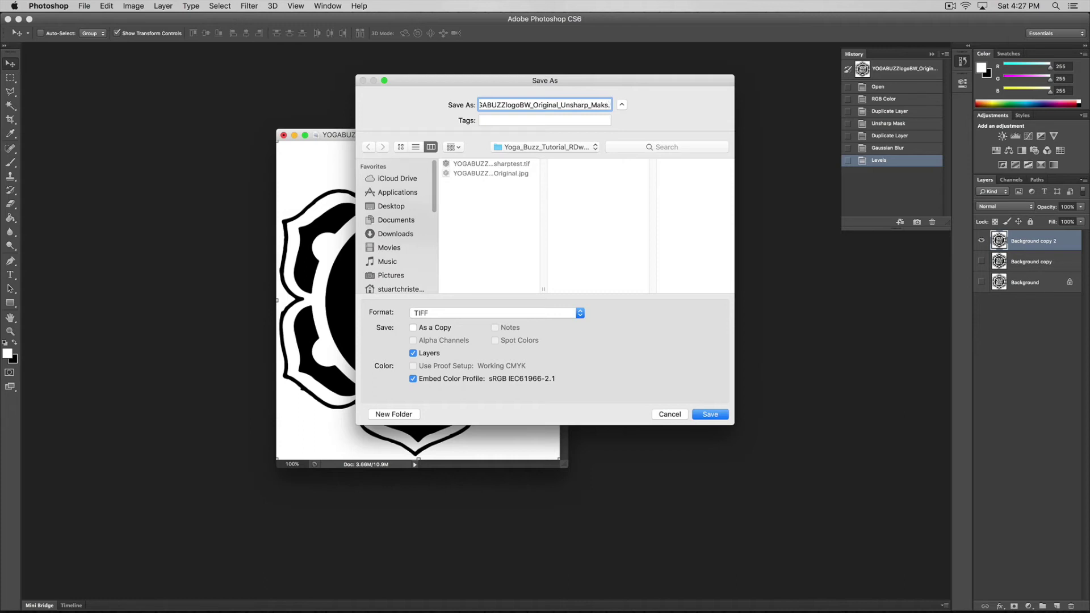
{"action": "type", "text": "_Final"}
{"action": "left_click", "coordinate": [413, 354]}
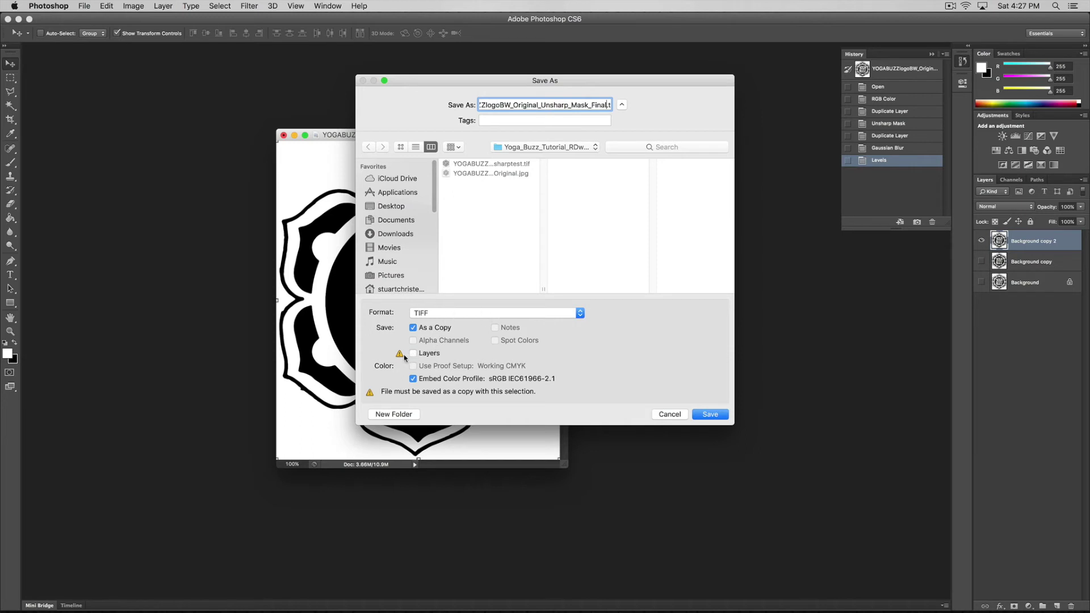
{"action": "left_click", "coordinate": [701, 415]}
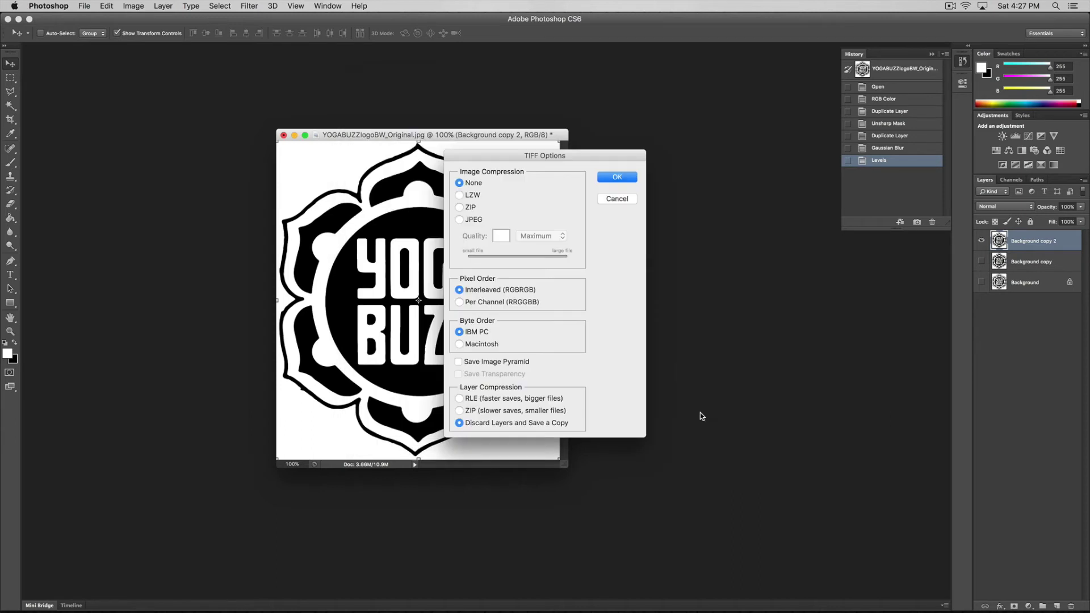
{"action": "left_click", "coordinate": [617, 178]}
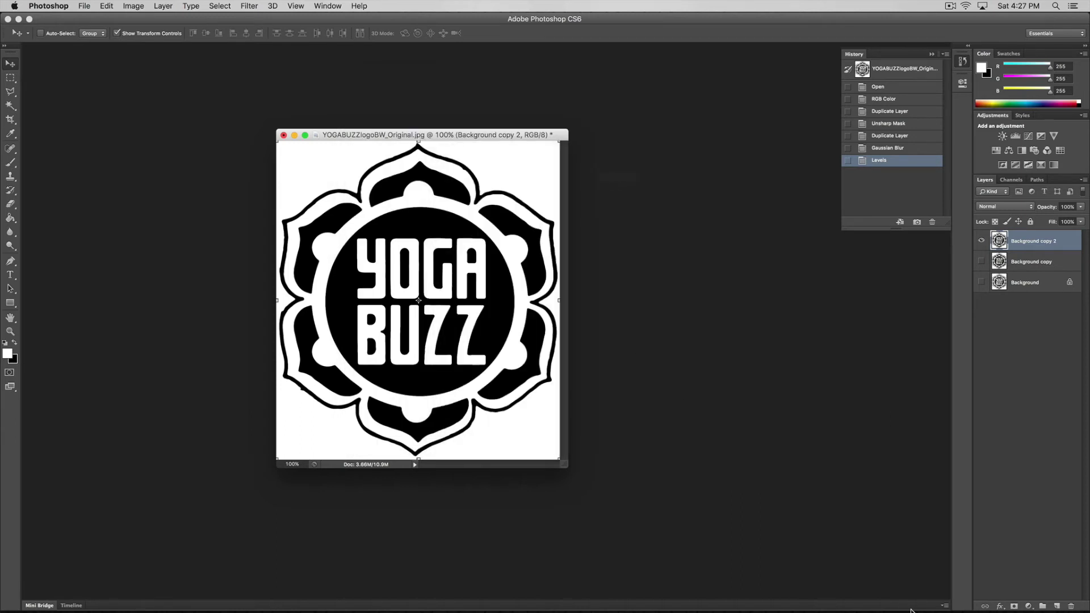
- In RDWorks, select and delete the previously imported logo from the canvas
{"action": "left_click", "coordinate": [833, 601]}
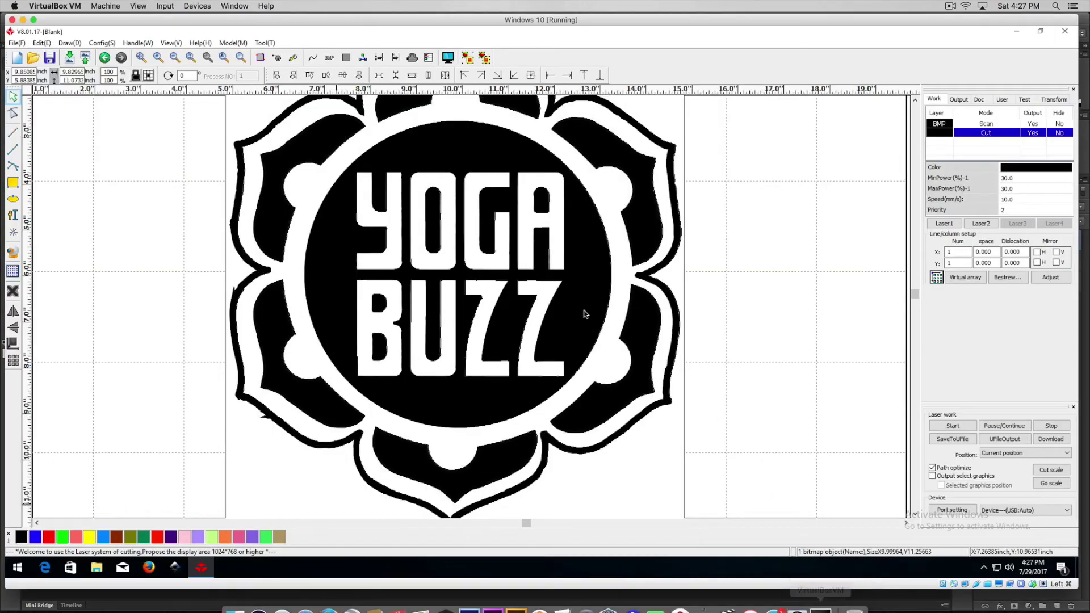
{"action": "scroll", "coordinate": [236, 204], "scroll_direction": "down", "scroll_amount": 2}
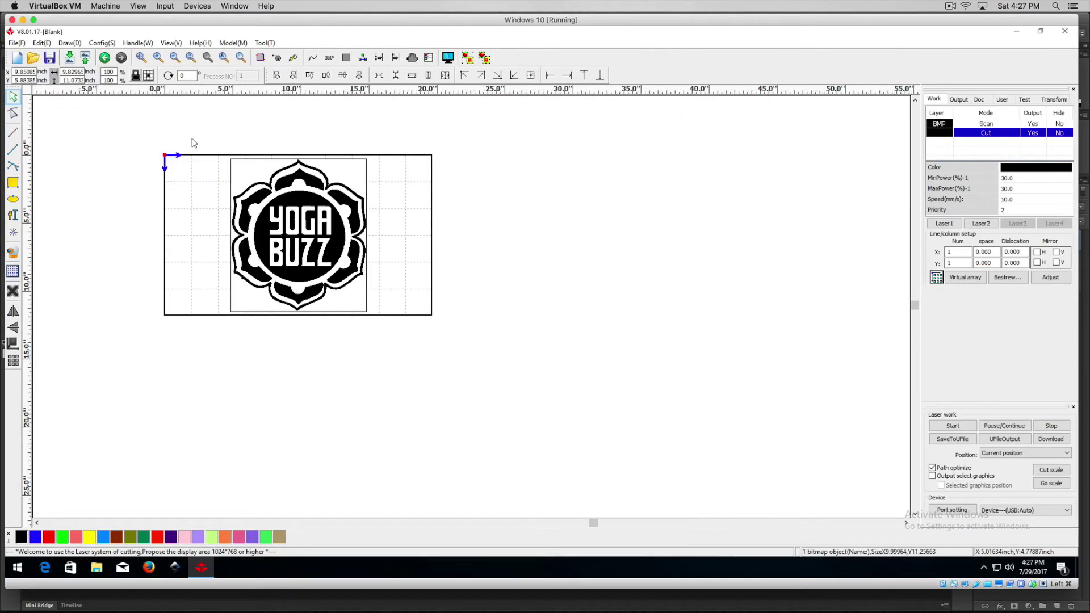
{"action": "left_click_drag", "start_coordinate": [192, 139], "coordinate": [438, 338]}
{"action": "left_click", "coordinate": [12, 291]}
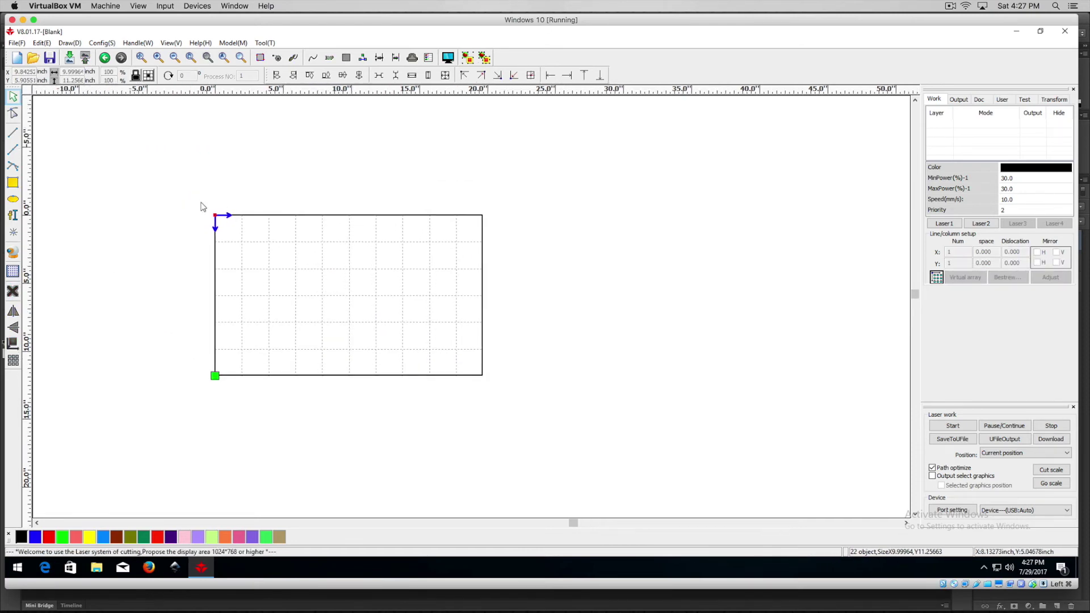
- Import the YOGABUZZlogoBW_Original_Unsharp_Mask_Final TIFF onto the canvas
{"action": "left_click", "coordinate": [19, 44]}
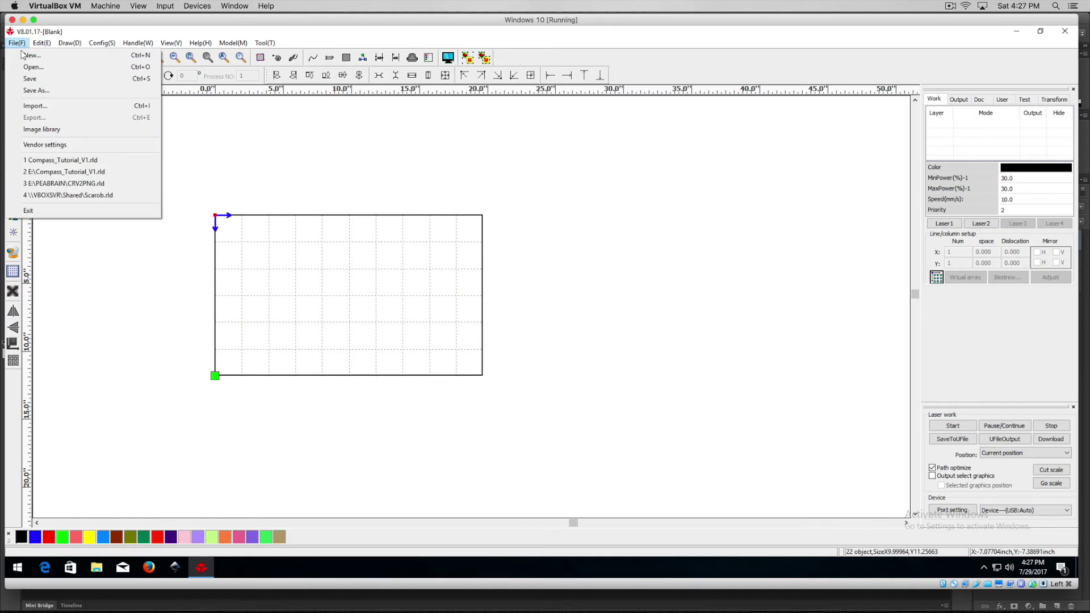
{"action": "left_click", "coordinate": [33, 106]}
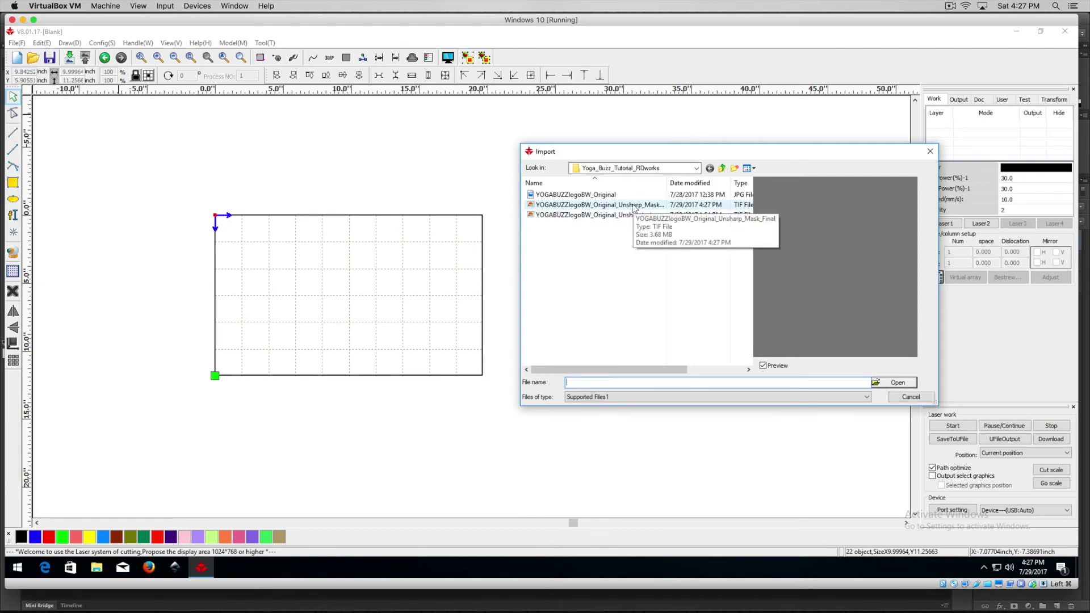
{"action": "left_click", "coordinate": [634, 205]}
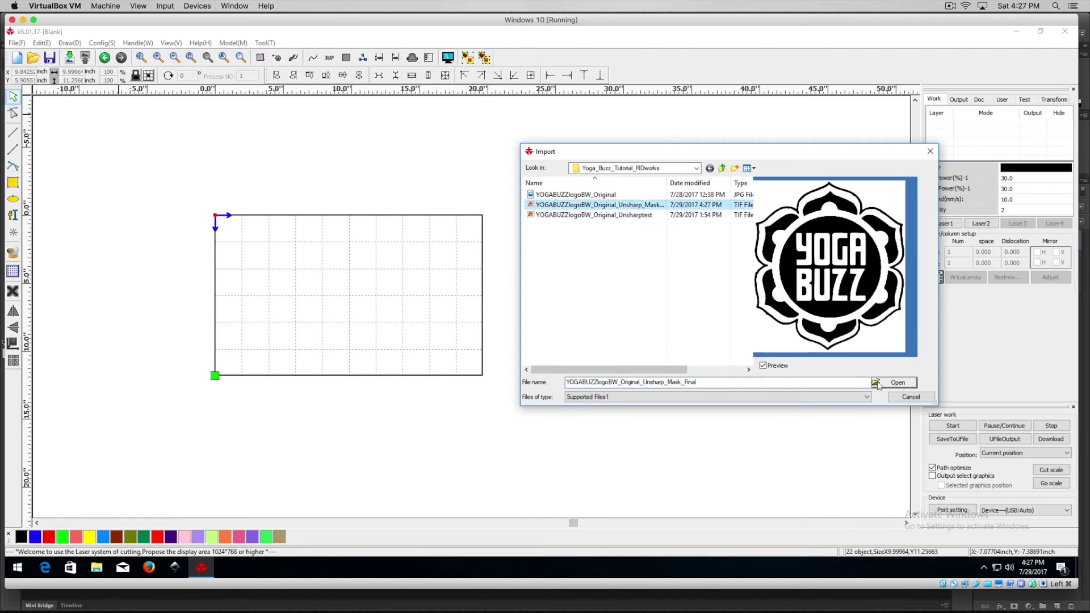
{"action": "left_click", "coordinate": [896, 383]}
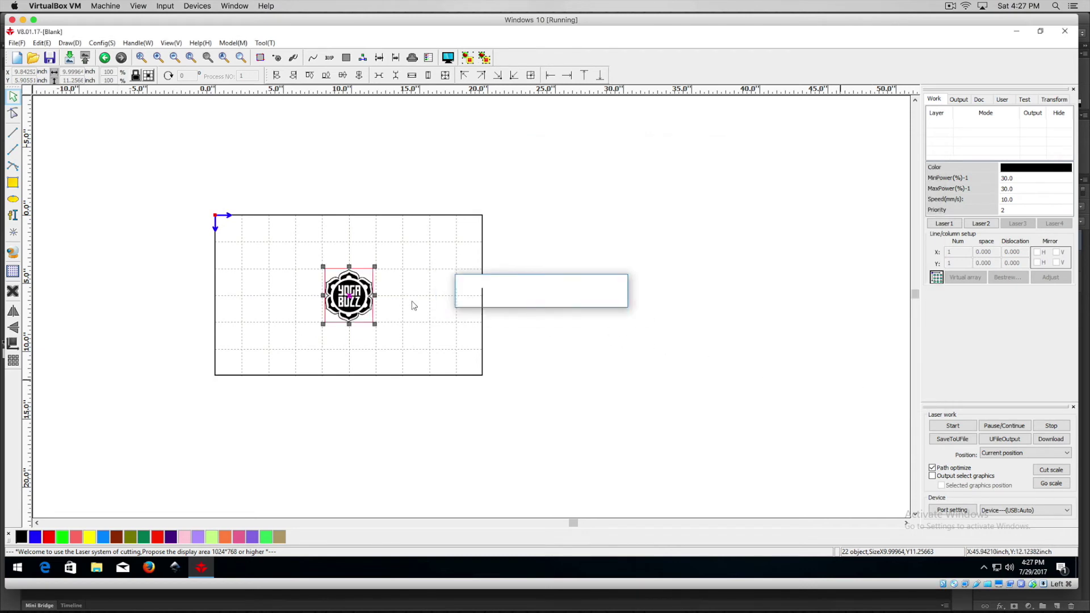
- Lock the proportions and resize the logo to a width of 10 inches
{"action": "scroll", "coordinate": [412, 305], "scroll_direction": "down", "scroll_amount": 3}
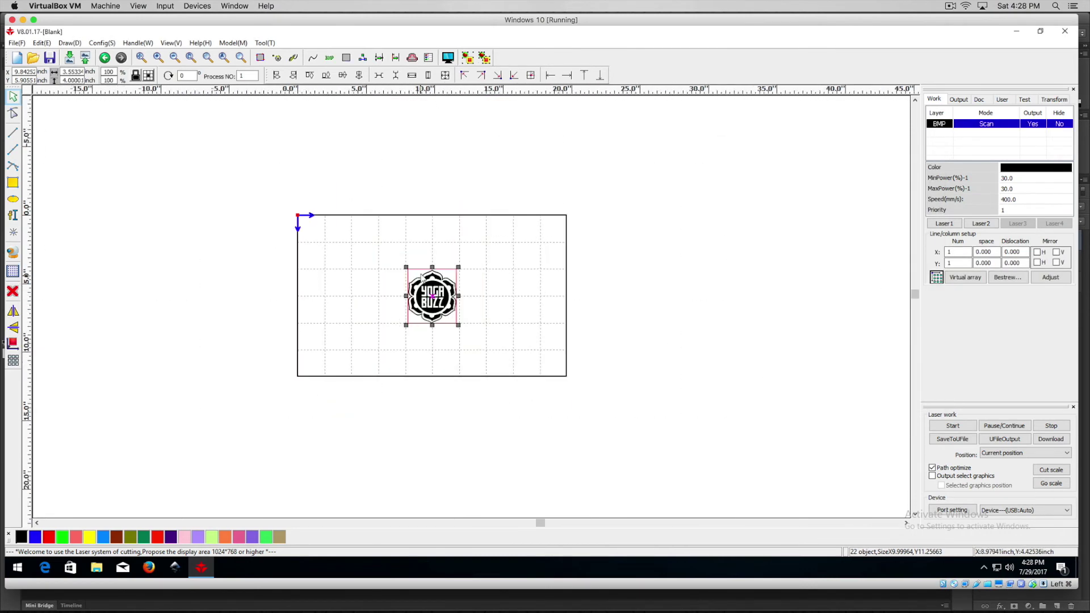
{"action": "left_click", "coordinate": [135, 77]}
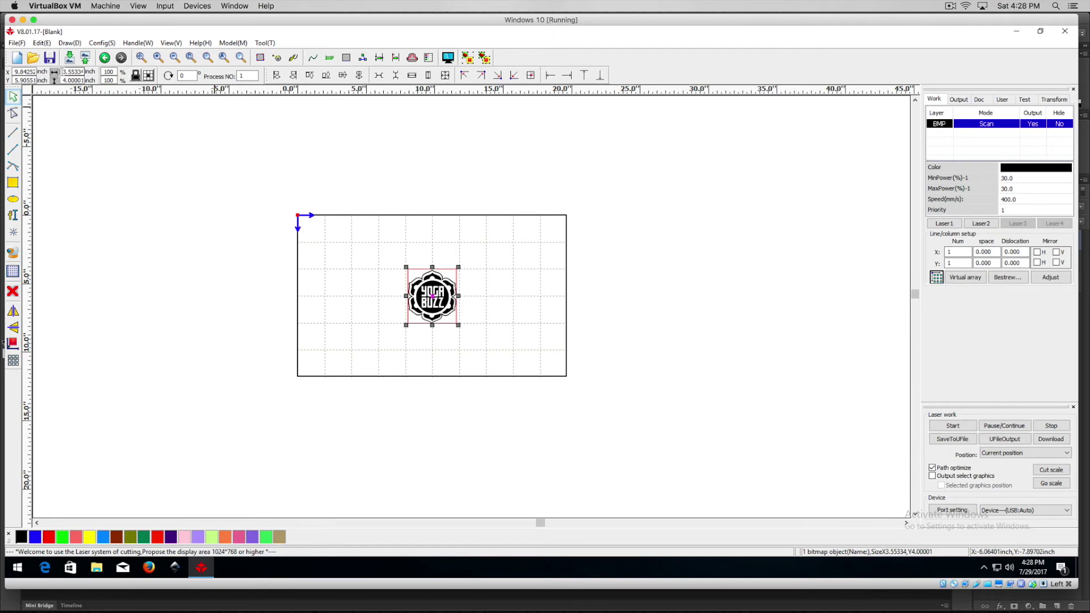
{"action": "left_click_drag", "start_coordinate": [62, 72], "coordinate": [102, 72]}
{"action": "type", "text": "10"}
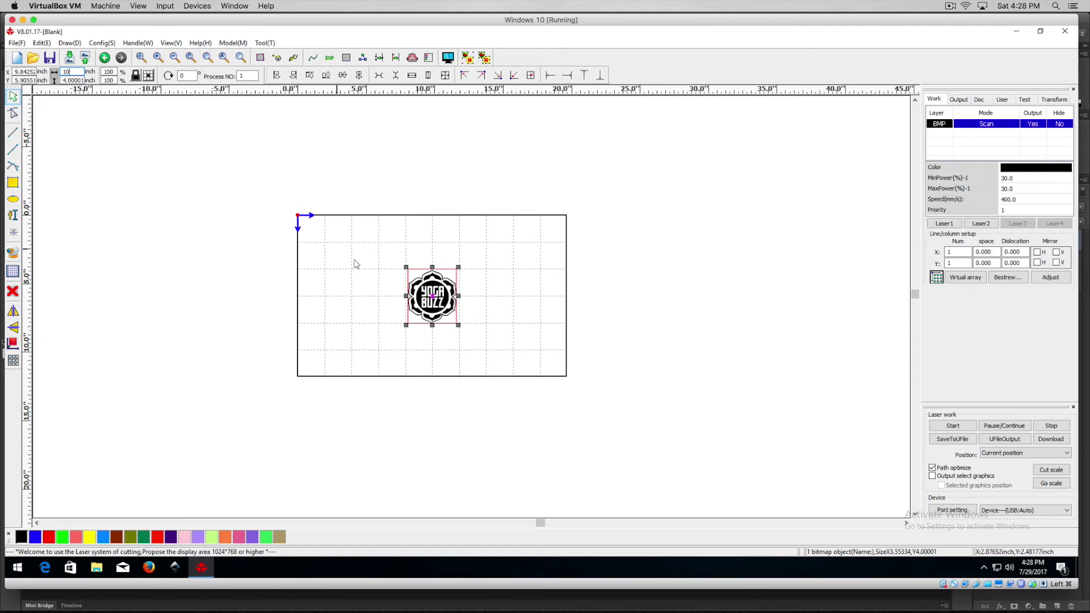
{"action": "key", "text": "Return"}
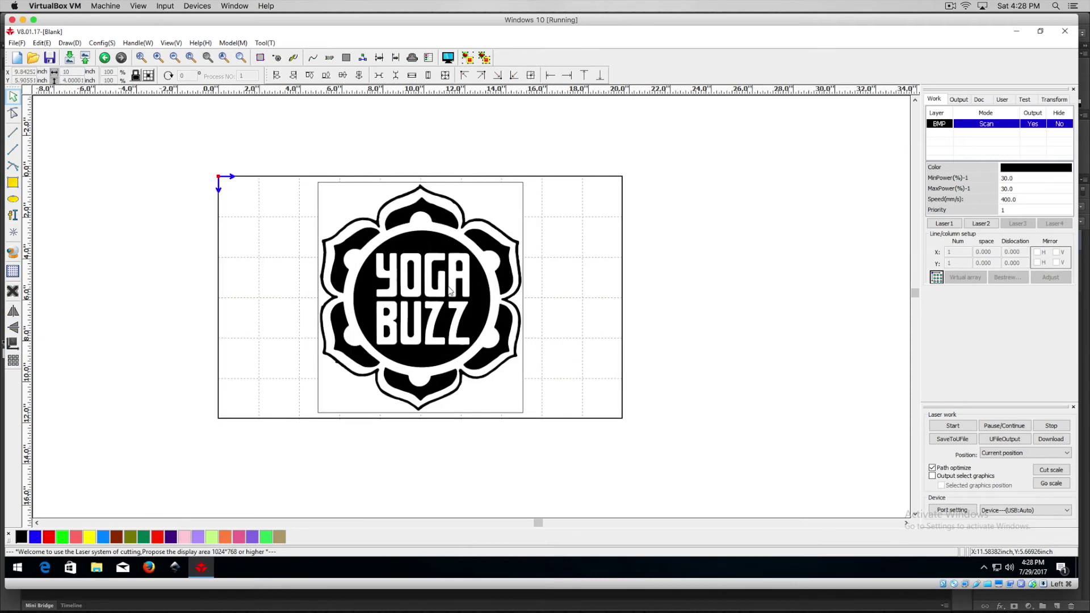
- Resample the logo bitmap to 300 pixels per inch and apply it to the source
{"action": "scroll", "coordinate": [457, 294], "scroll_direction": "up", "scroll_amount": 1}
{"action": "left_click", "coordinate": [447, 251]}
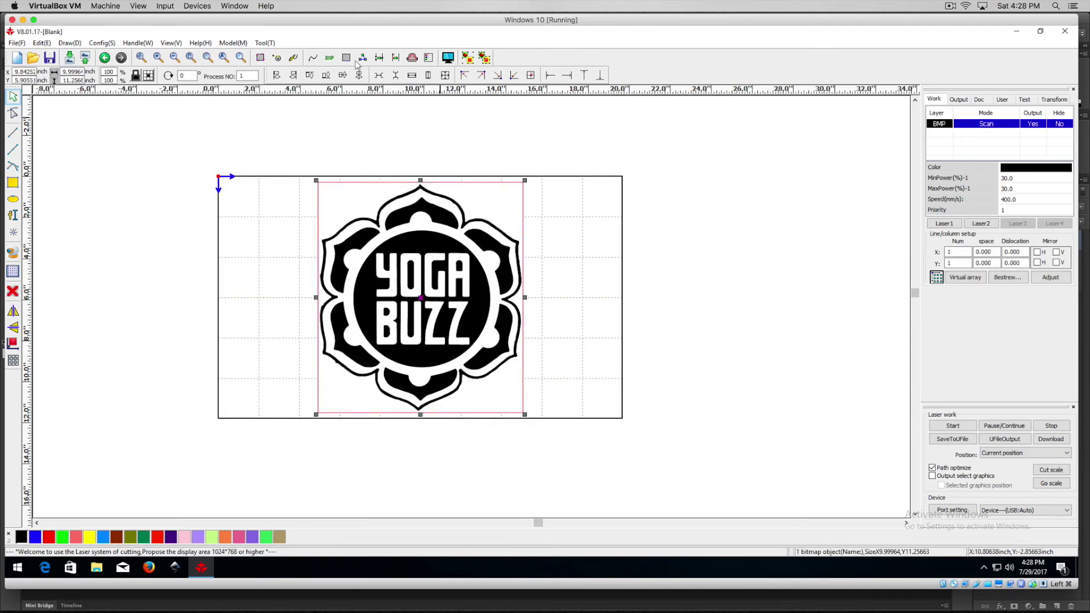
{"action": "left_click", "coordinate": [330, 58]}
{"action": "left_click_drag", "start_coordinate": [579, 142], "coordinate": [755, 80]}
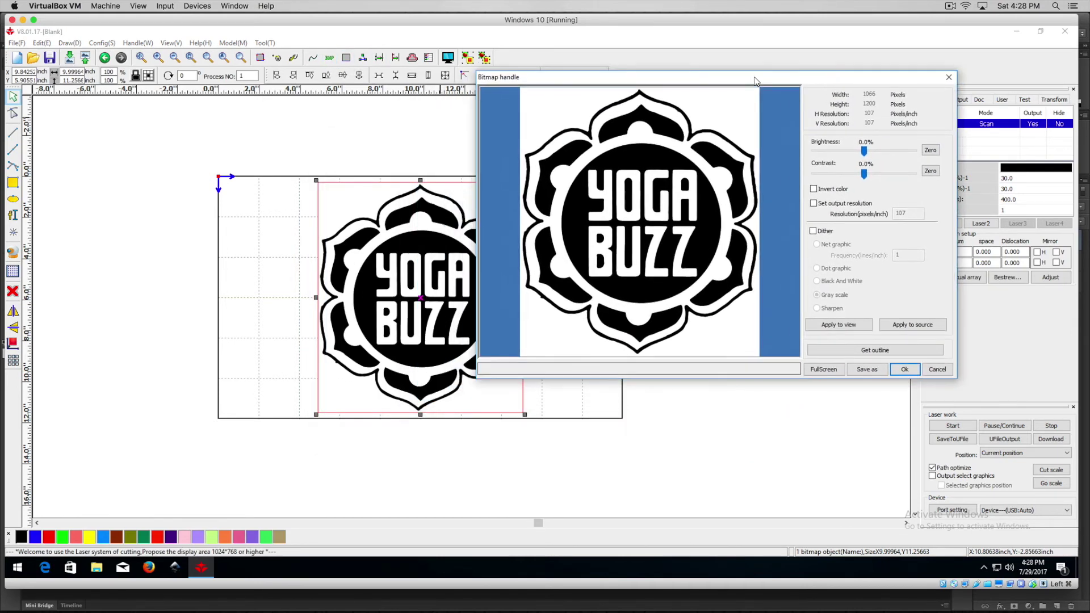
{"action": "left_click", "coordinate": [814, 203]}
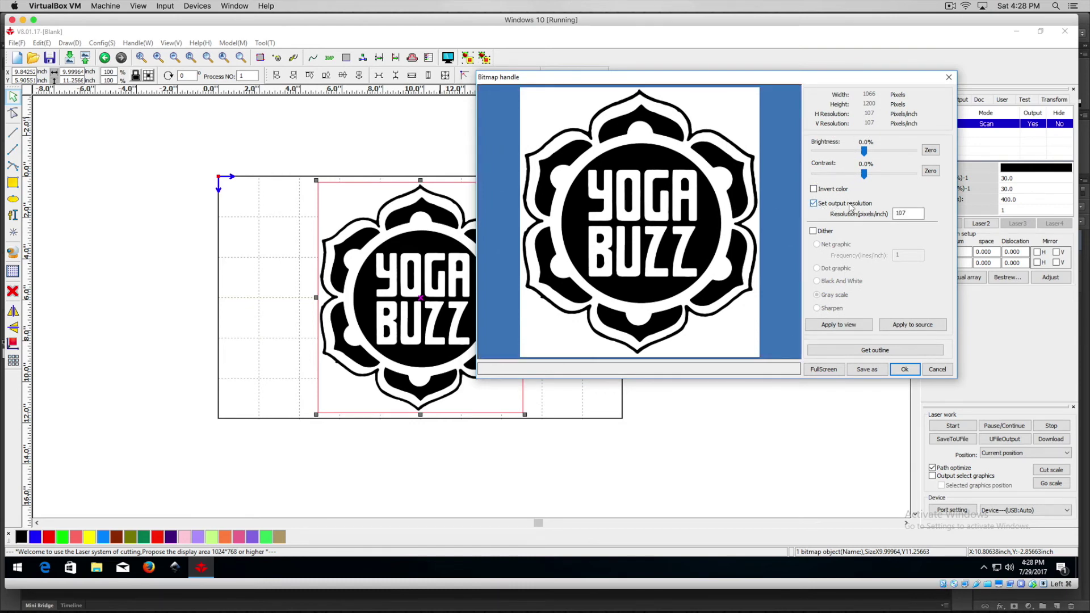
{"action": "double_click", "coordinate": [905, 214]}
{"action": "type", "text": "300"}
{"action": "left_click", "coordinate": [858, 328]}
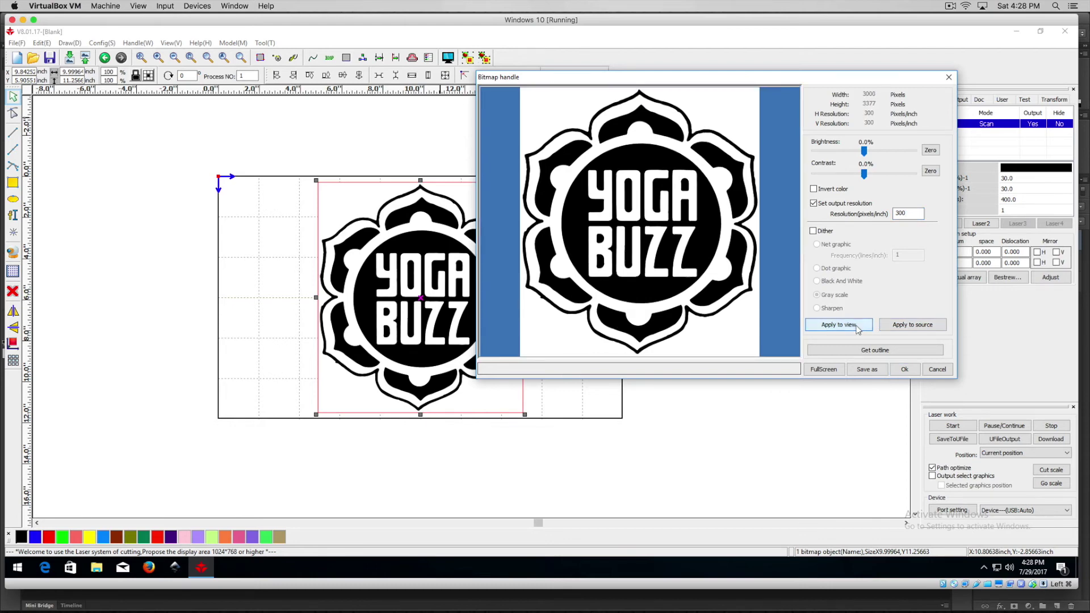
{"action": "left_click", "coordinate": [897, 326]}
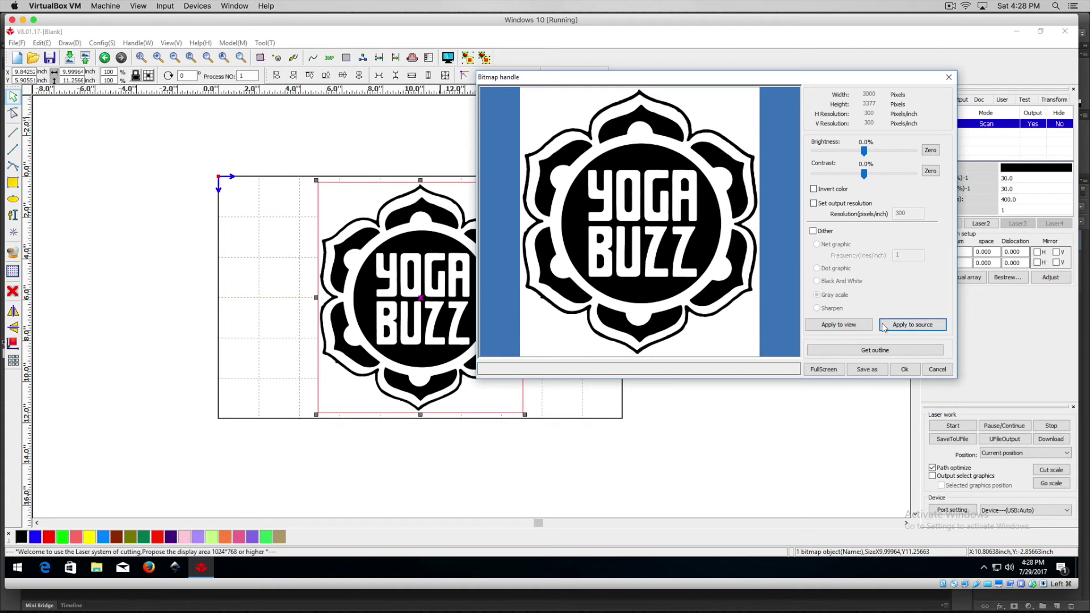
- Trace the bitmap into outlines, apply the result to the source, and confirm
{"action": "left_click", "coordinate": [876, 352]}
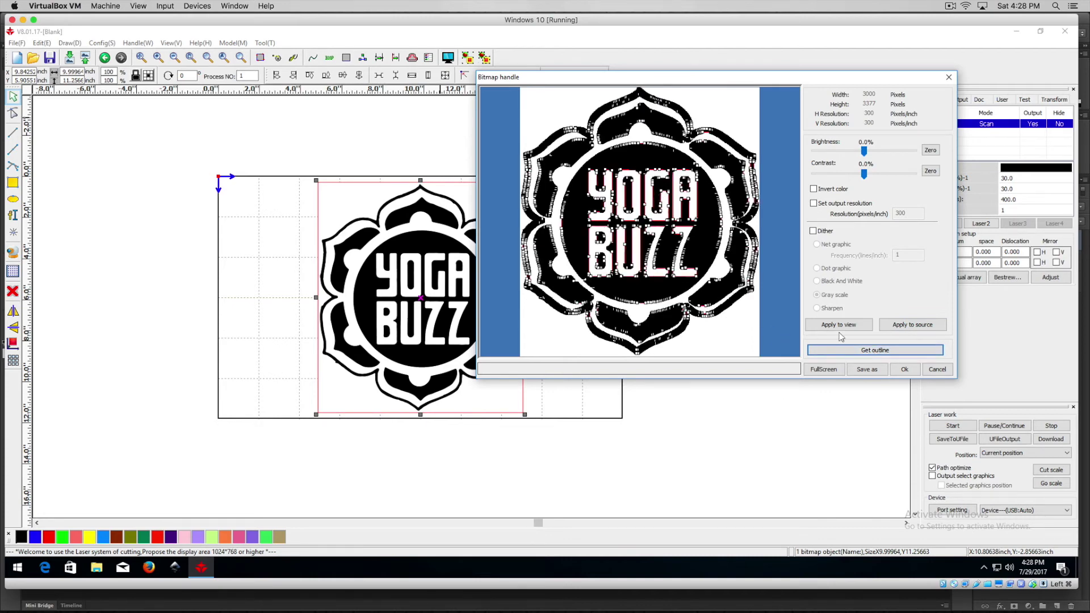
{"action": "left_click", "coordinate": [899, 326]}
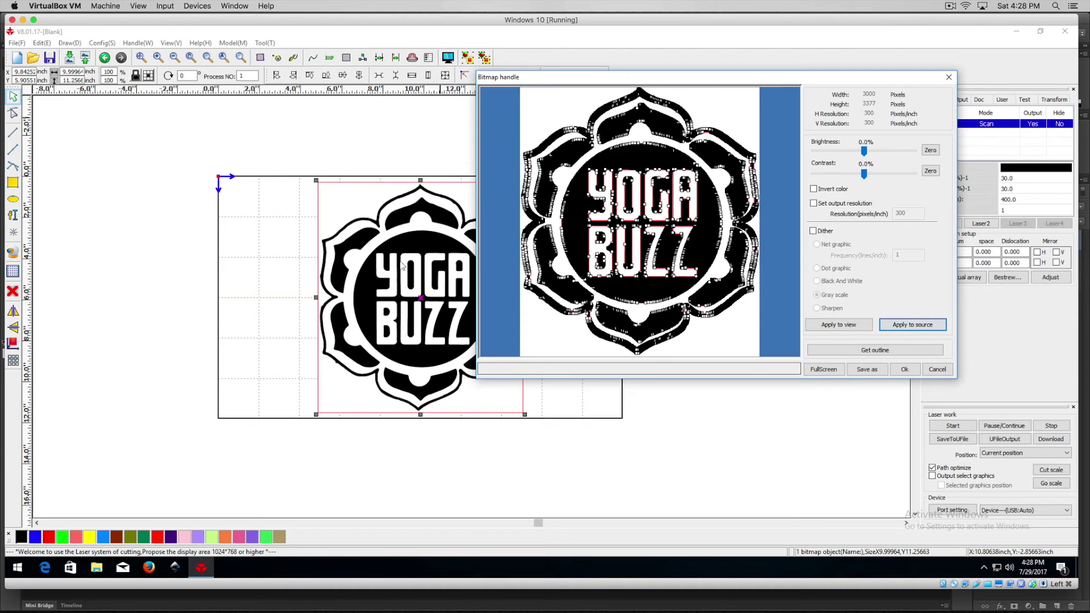
{"action": "left_click", "coordinate": [907, 372]}
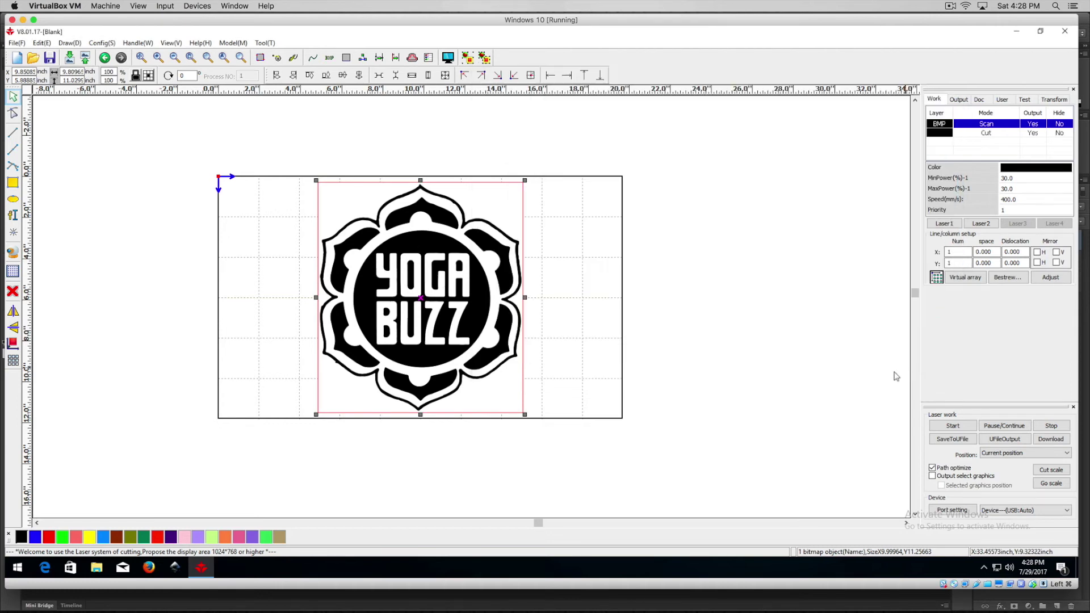
- Hide the BMP layer so only the Cut outlines show, then preview the job
{"action": "left_click", "coordinate": [988, 134]}
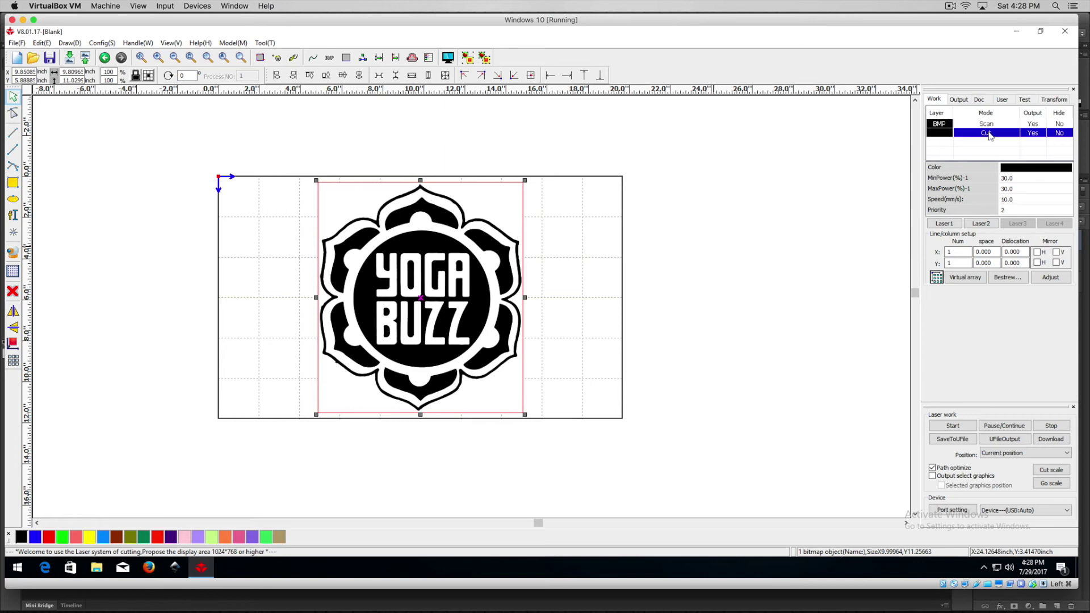
{"action": "left_click", "coordinate": [1059, 124]}
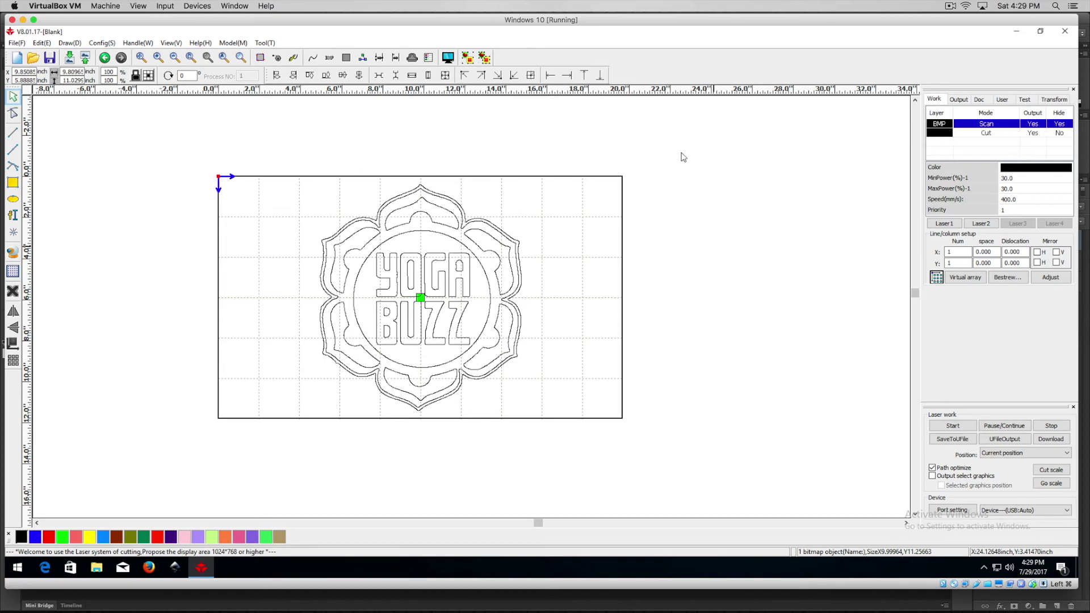
{"action": "left_click", "coordinate": [448, 58]}
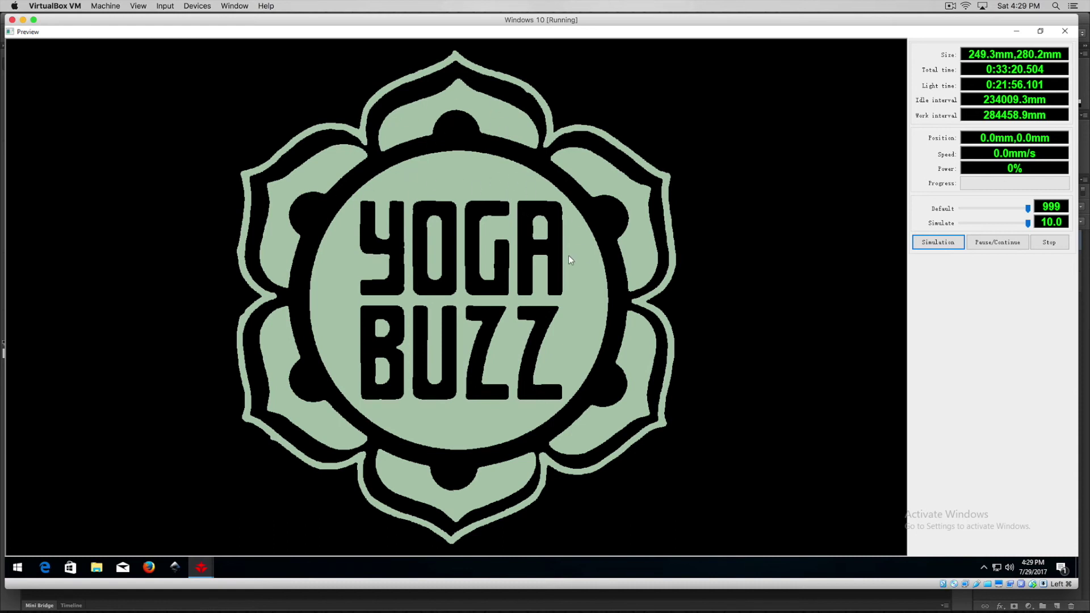
- Attempt the cut simulation, then close the job preview with Escape
{"action": "left_click", "coordinate": [936, 242]}
{"action": "key", "text": "Escape"}
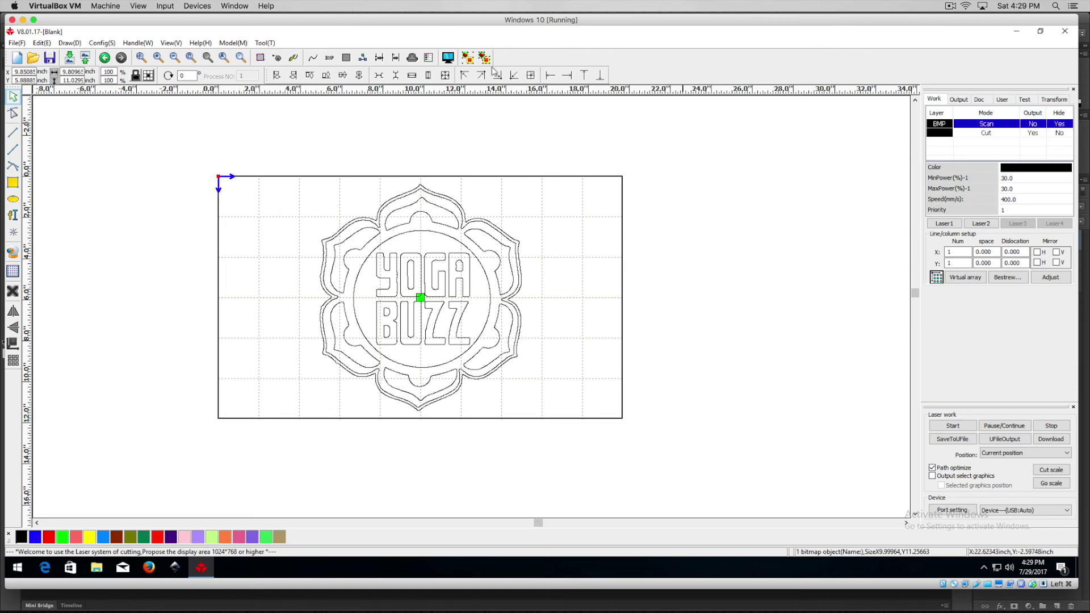
- Reopen the outlines-only job preview and start the cut simulation
{"action": "left_click", "coordinate": [448, 57]}
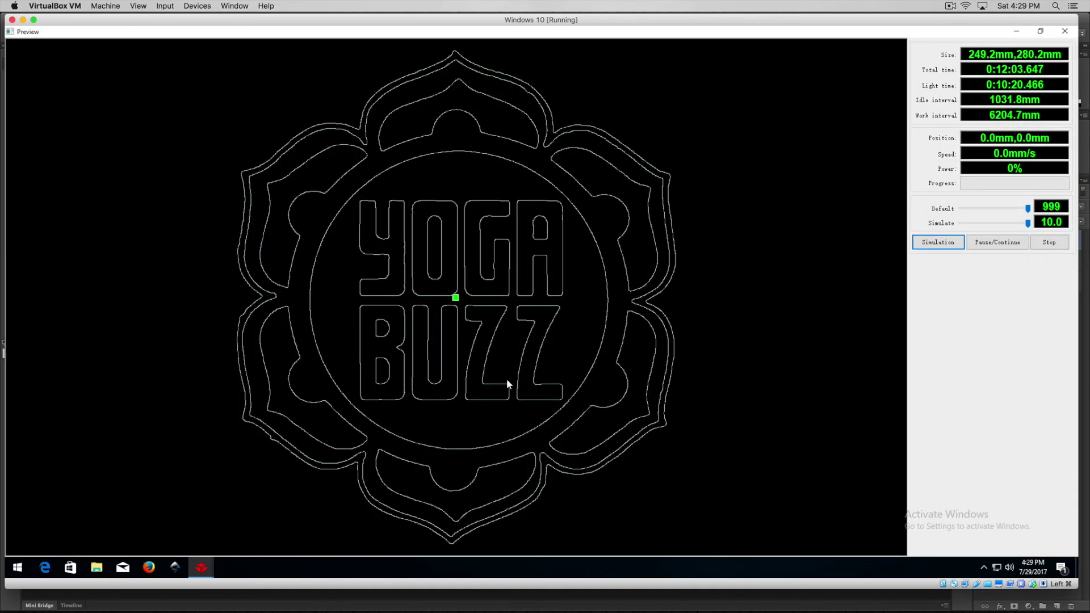
{"action": "left_click", "coordinate": [932, 243]}
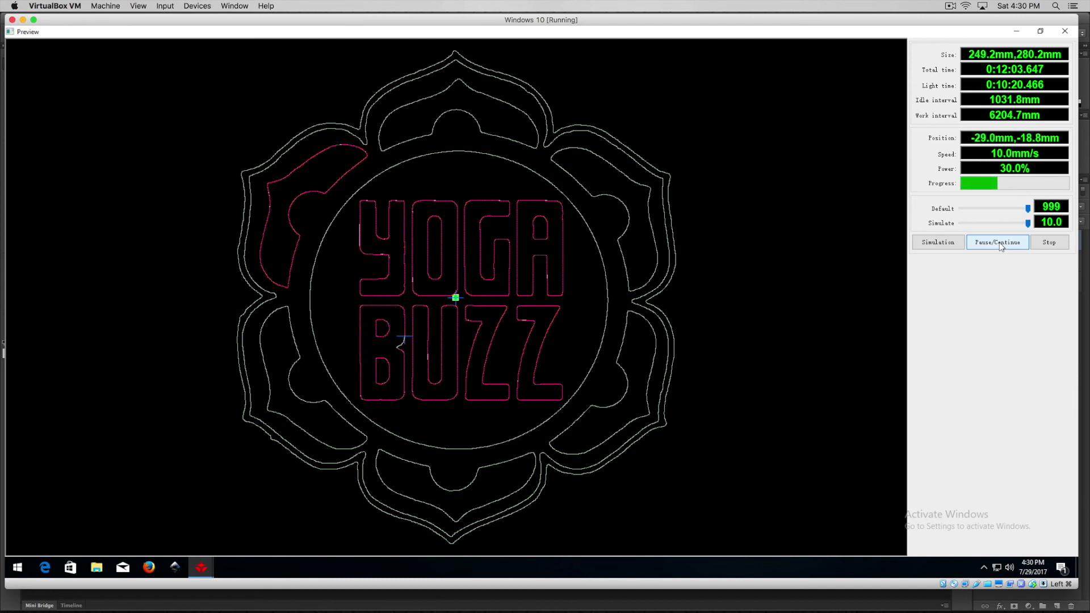
- Pause the simulation and zoom in on the traced Yoga Buzz outlines
{"action": "left_click", "coordinate": [999, 244]}
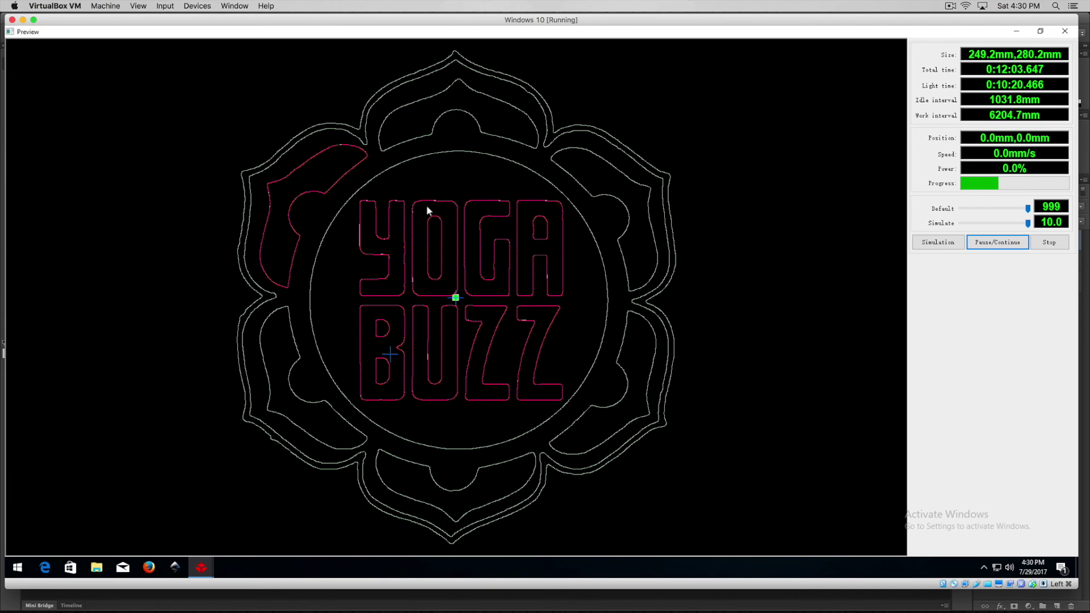
{"action": "scroll", "coordinate": [343, 213], "scroll_direction": "up", "scroll_amount": 1}
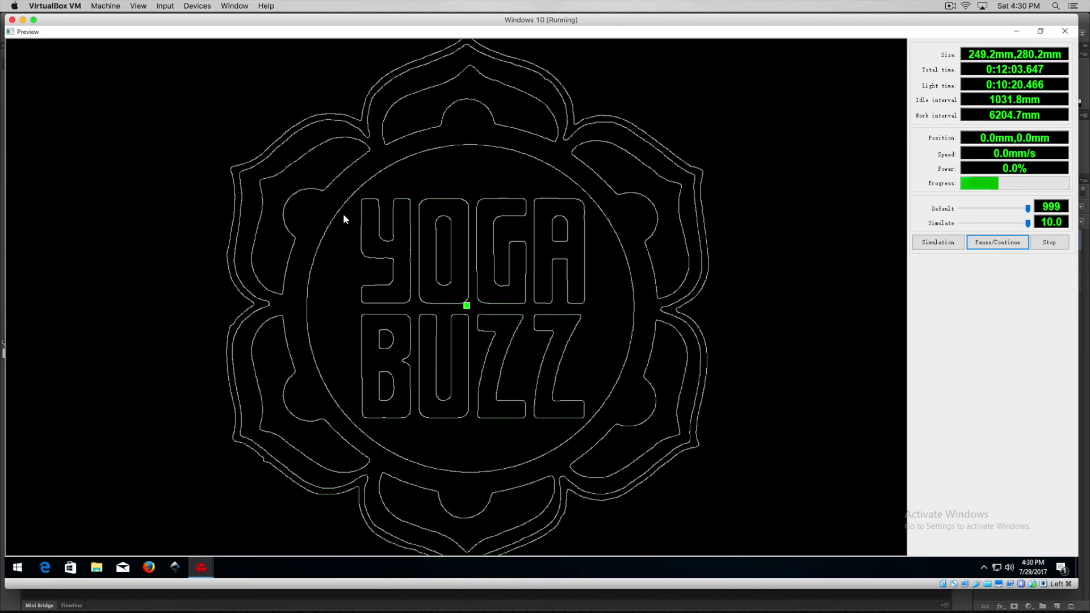
{"action": "scroll", "coordinate": [344, 215], "scroll_direction": "up", "scroll_amount": 1}
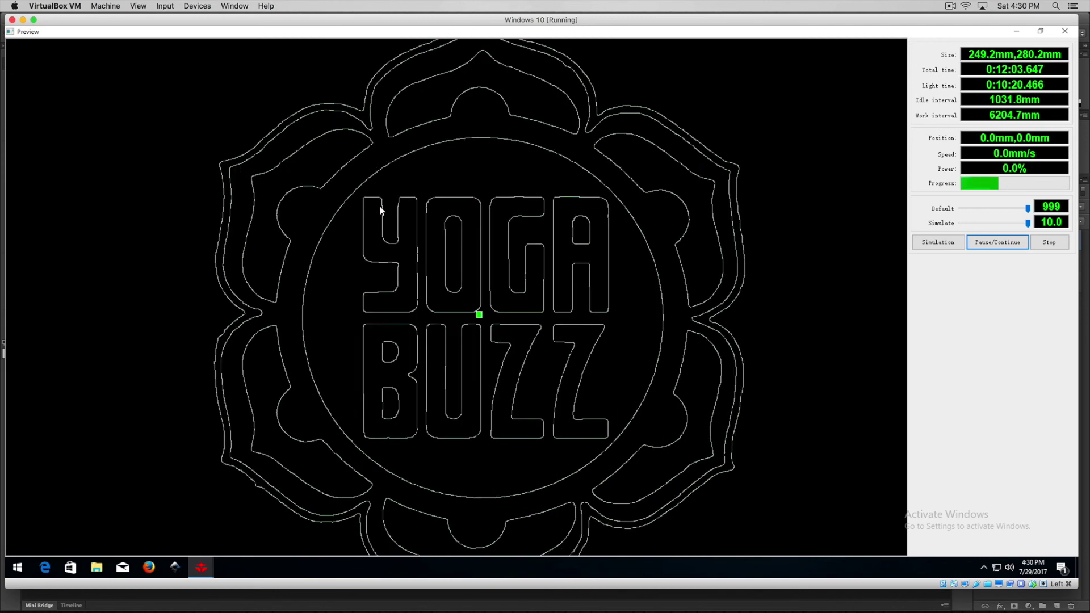
{"action": "scroll", "coordinate": [380, 206], "scroll_direction": "up", "scroll_amount": 1}
{"action": "scroll", "coordinate": [380, 207], "scroll_direction": "up", "scroll_amount": 1}
{"action": "scroll", "coordinate": [380, 225], "scroll_direction": "up", "scroll_amount": 2}
{"action": "scroll", "coordinate": [403, 212], "scroll_direction": "up", "scroll_amount": 1}
{"action": "scroll", "coordinate": [403, 213], "scroll_direction": "up", "scroll_amount": 2}
{"action": "scroll", "coordinate": [412, 240], "scroll_direction": "up", "scroll_amount": 1}
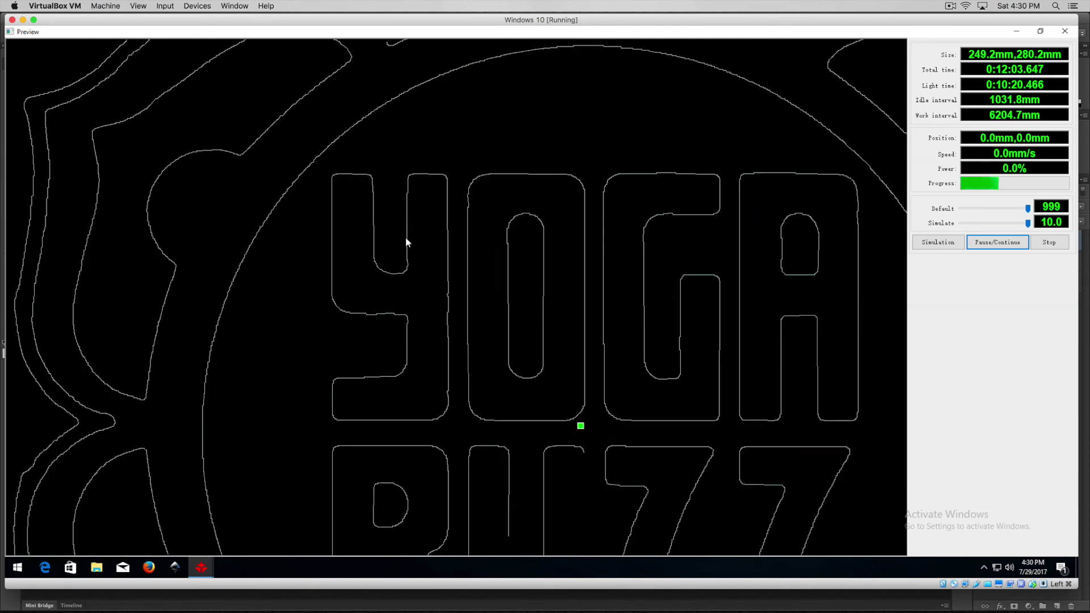
{"action": "scroll", "coordinate": [513, 285], "scroll_direction": "up", "scroll_amount": 1}
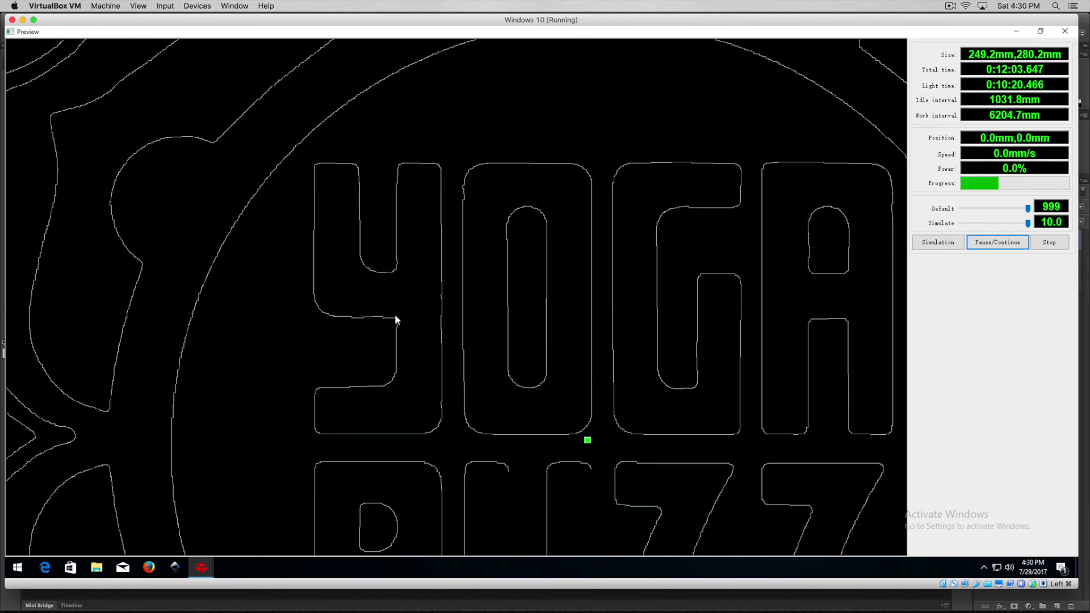
{"action": "scroll", "coordinate": [396, 318], "scroll_direction": "up", "scroll_amount": 1}
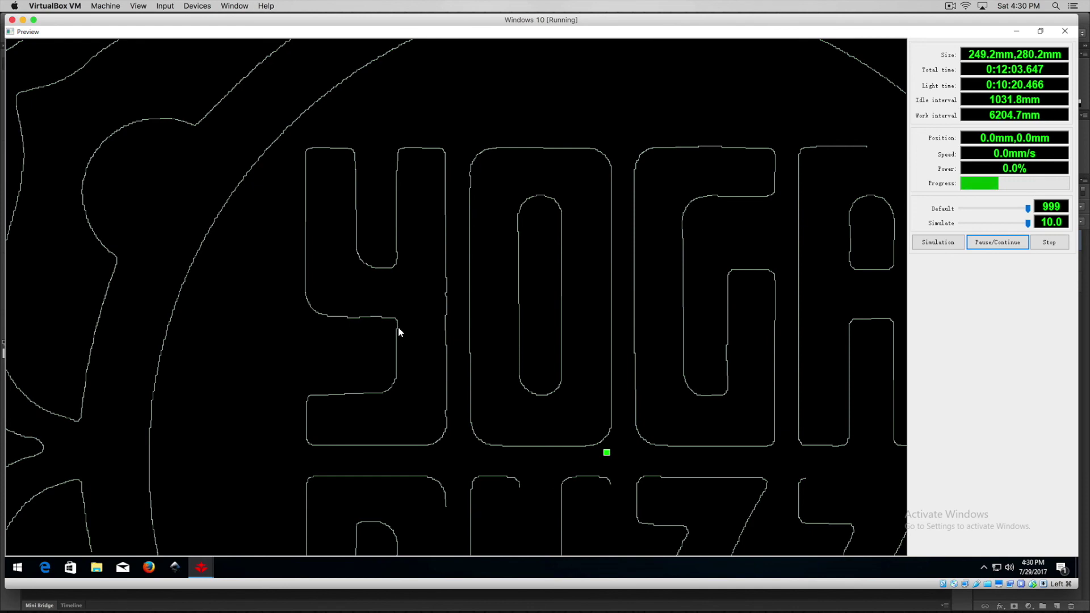
- Zoom back out on the outlines and close the preview window
{"action": "scroll", "coordinate": [467, 331], "scroll_direction": "down", "scroll_amount": 1}
{"action": "scroll", "coordinate": [467, 329], "scroll_direction": "down", "scroll_amount": 1}
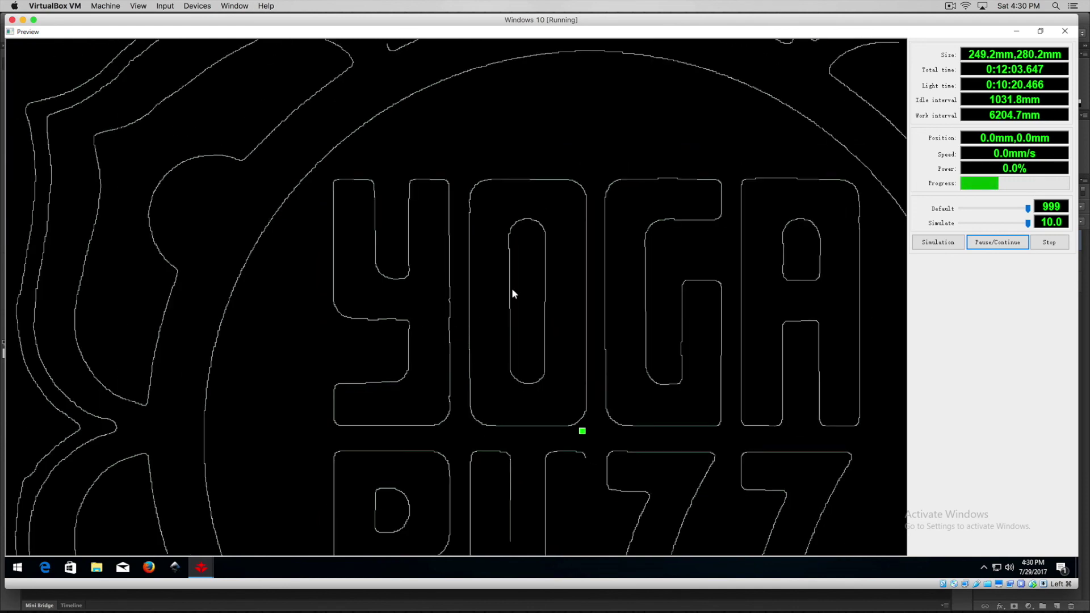
{"action": "scroll", "coordinate": [563, 225], "scroll_direction": "down", "scroll_amount": 1}
{"action": "scroll", "coordinate": [579, 236], "scroll_direction": "down", "scroll_amount": 1}
{"action": "scroll", "coordinate": [628, 252], "scroll_direction": "down", "scroll_amount": 1}
{"action": "scroll", "coordinate": [611, 249], "scroll_direction": "down", "scroll_amount": 1}
{"action": "scroll", "coordinate": [610, 267], "scroll_direction": "down", "scroll_amount": 1}
{"action": "scroll", "coordinate": [607, 279], "scroll_direction": "down", "scroll_amount": 1}
{"action": "scroll", "coordinate": [604, 292], "scroll_direction": "down", "scroll_amount": 1}
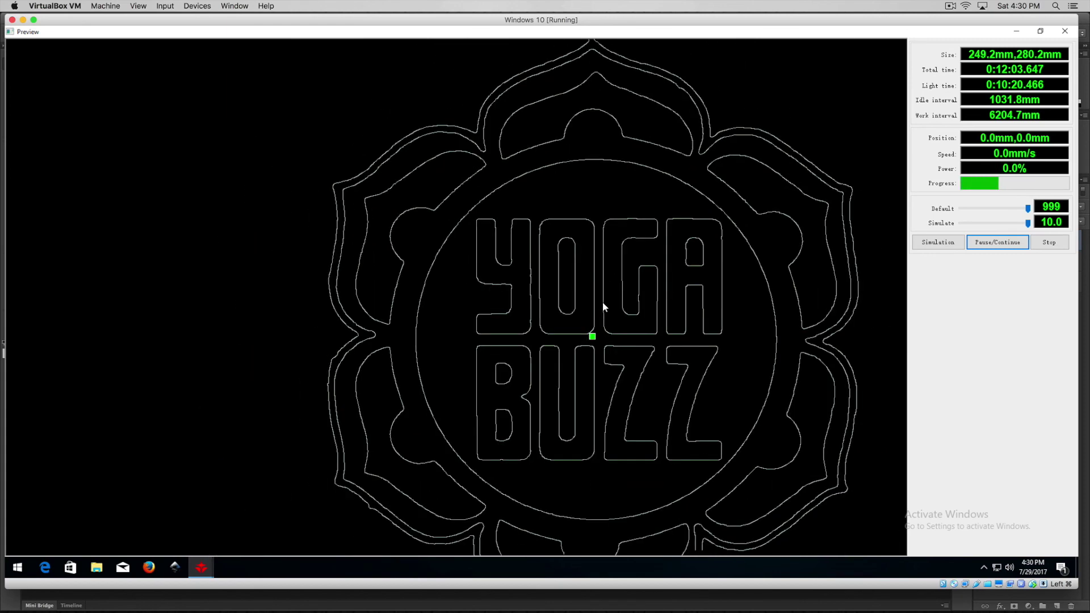
{"action": "scroll", "coordinate": [603, 306], "scroll_direction": "down", "scroll_amount": 1}
{"action": "scroll", "coordinate": [603, 306], "scroll_direction": "down", "scroll_amount": 1}
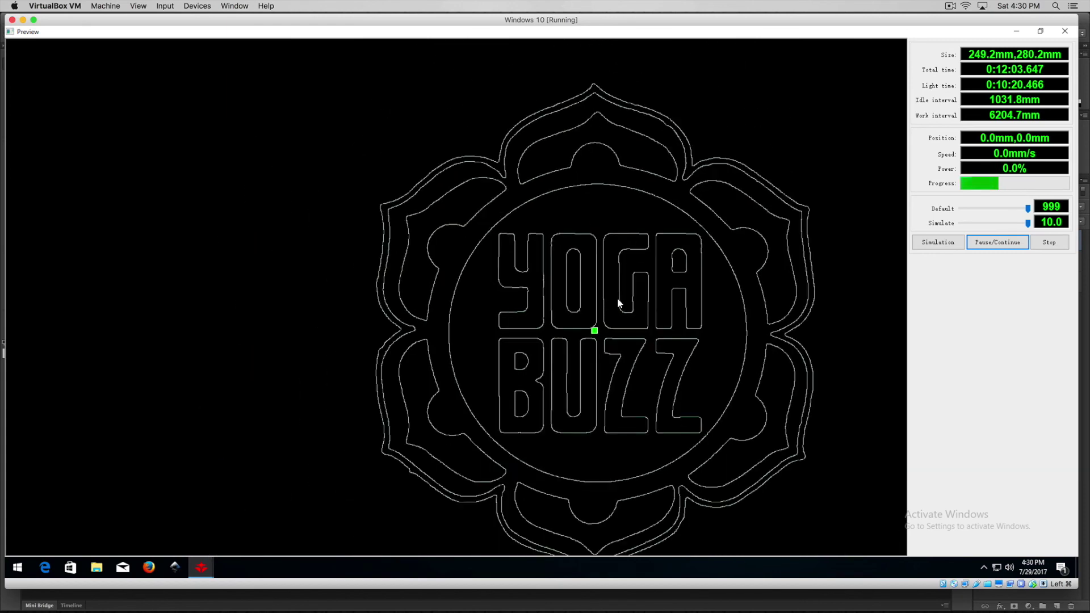
{"action": "scroll", "coordinate": [618, 298], "scroll_direction": "down", "scroll_amount": 1}
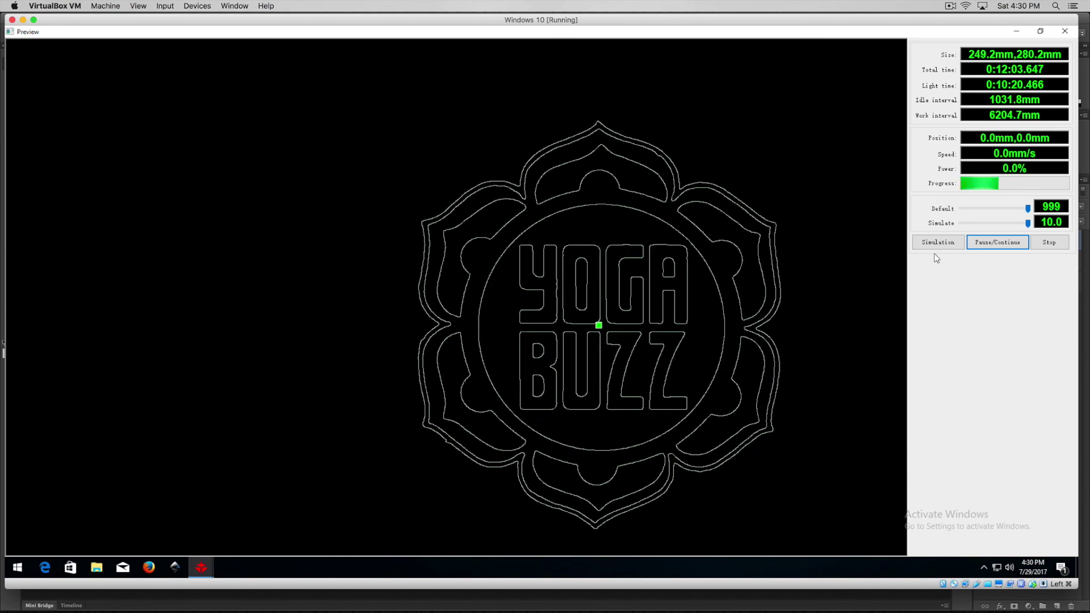
{"action": "left_click", "coordinate": [1065, 31]}
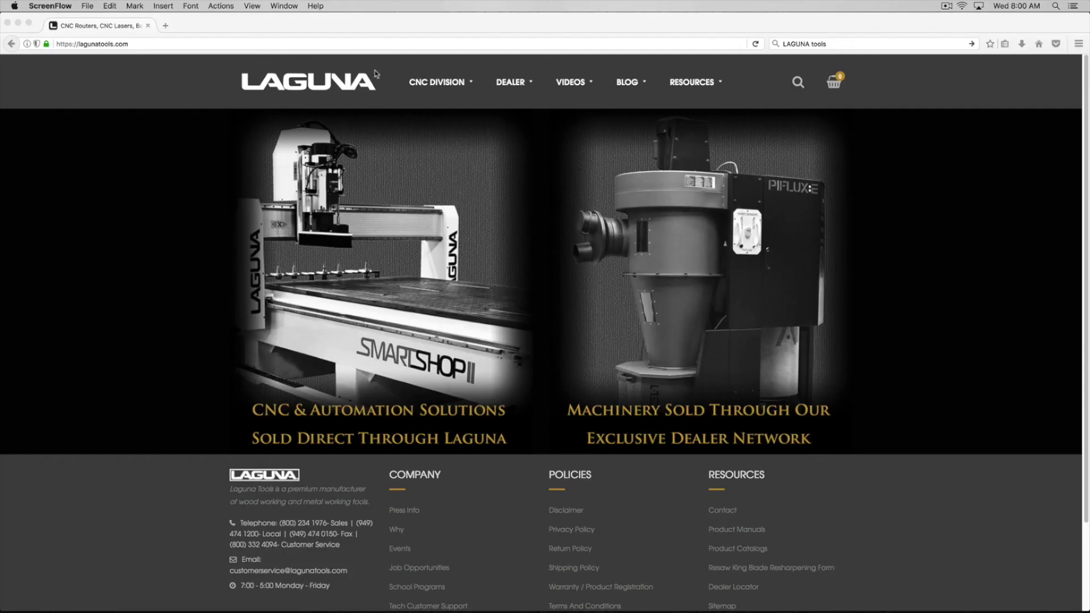
- Show the Laguna Tools Videos menu with its CNC, Classic and Laguna categories
{"action": "left_click", "coordinate": [584, 84]}
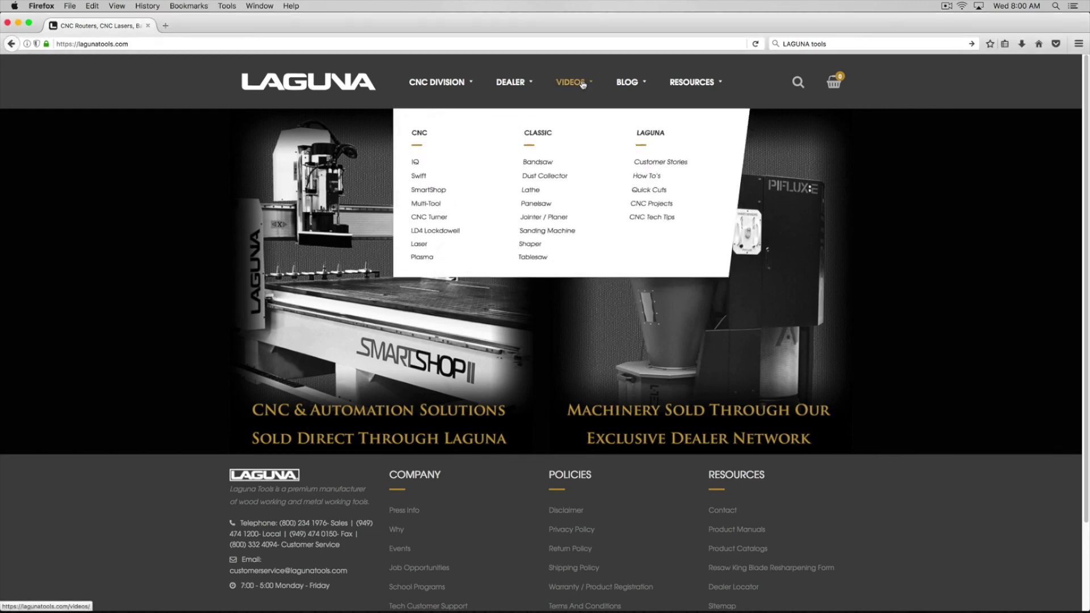